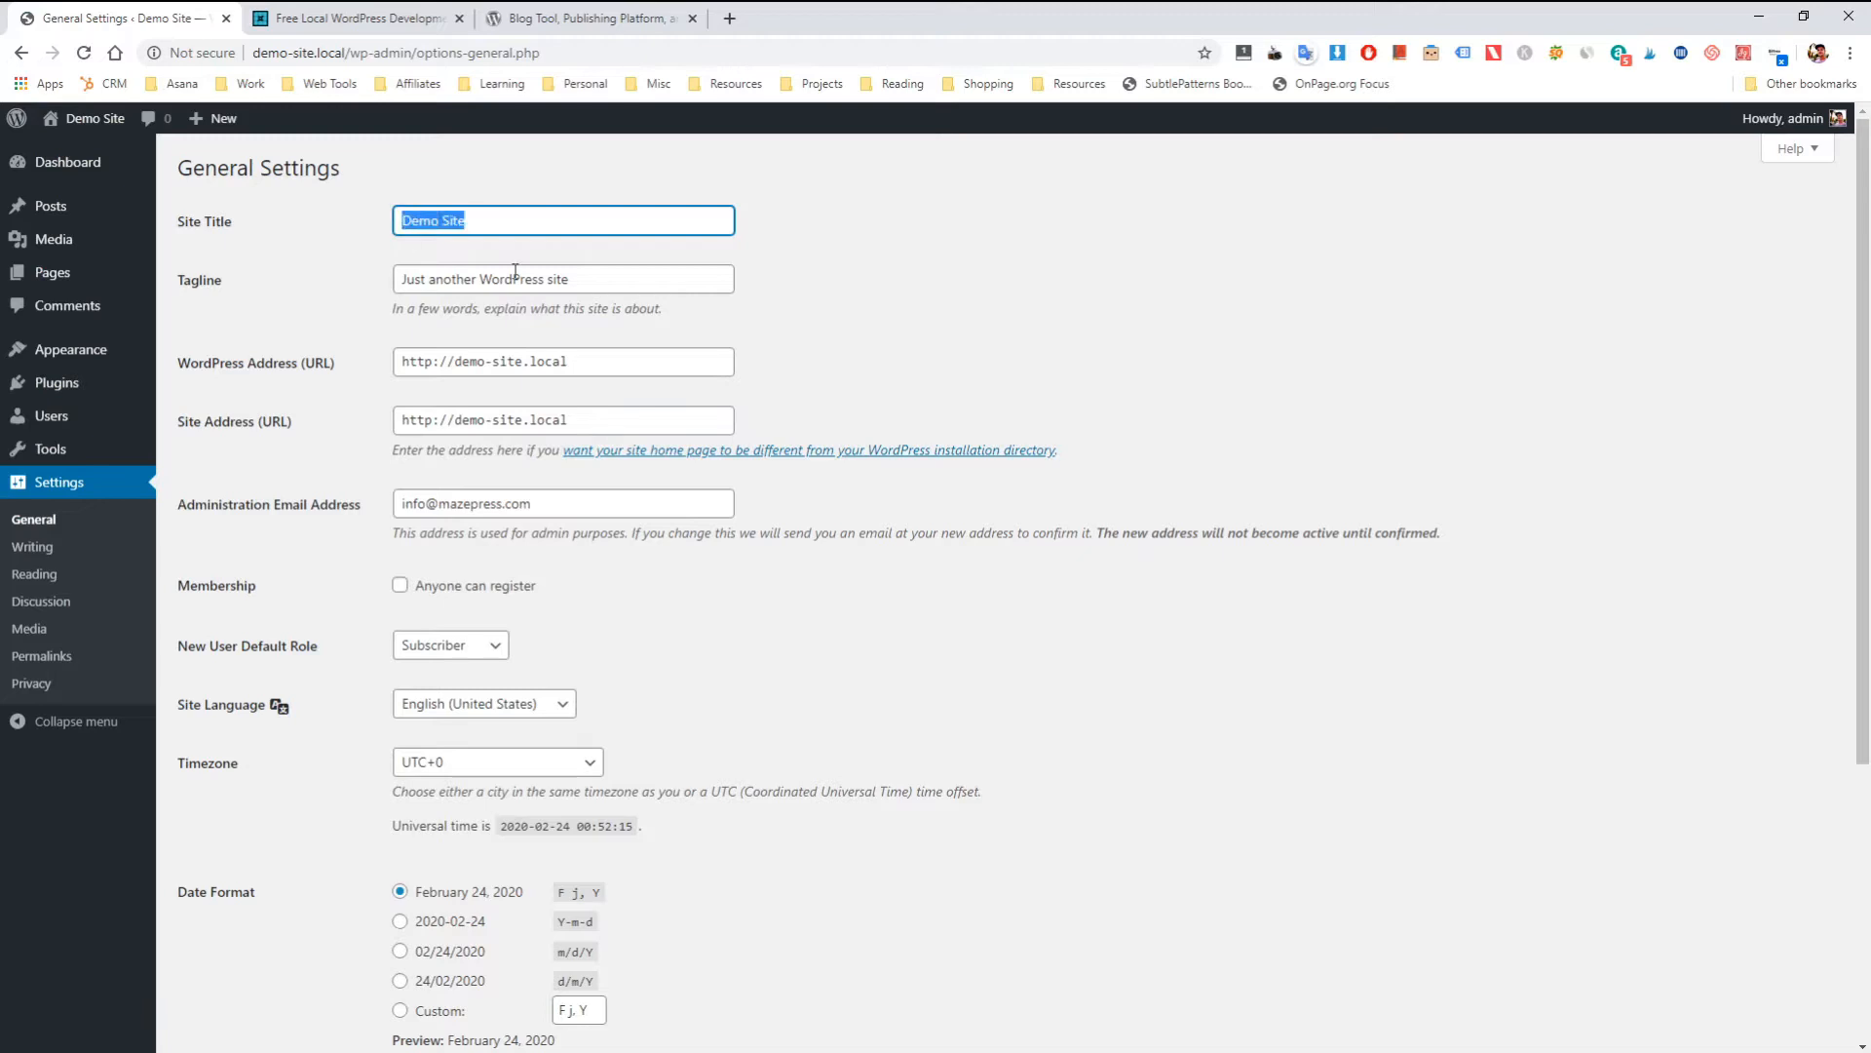
Step: Review the General settings, covering the site title, site addresses, administration email, membership, language, timezone, and date and time formats
click(496, 215)
triple_click(632, 364)
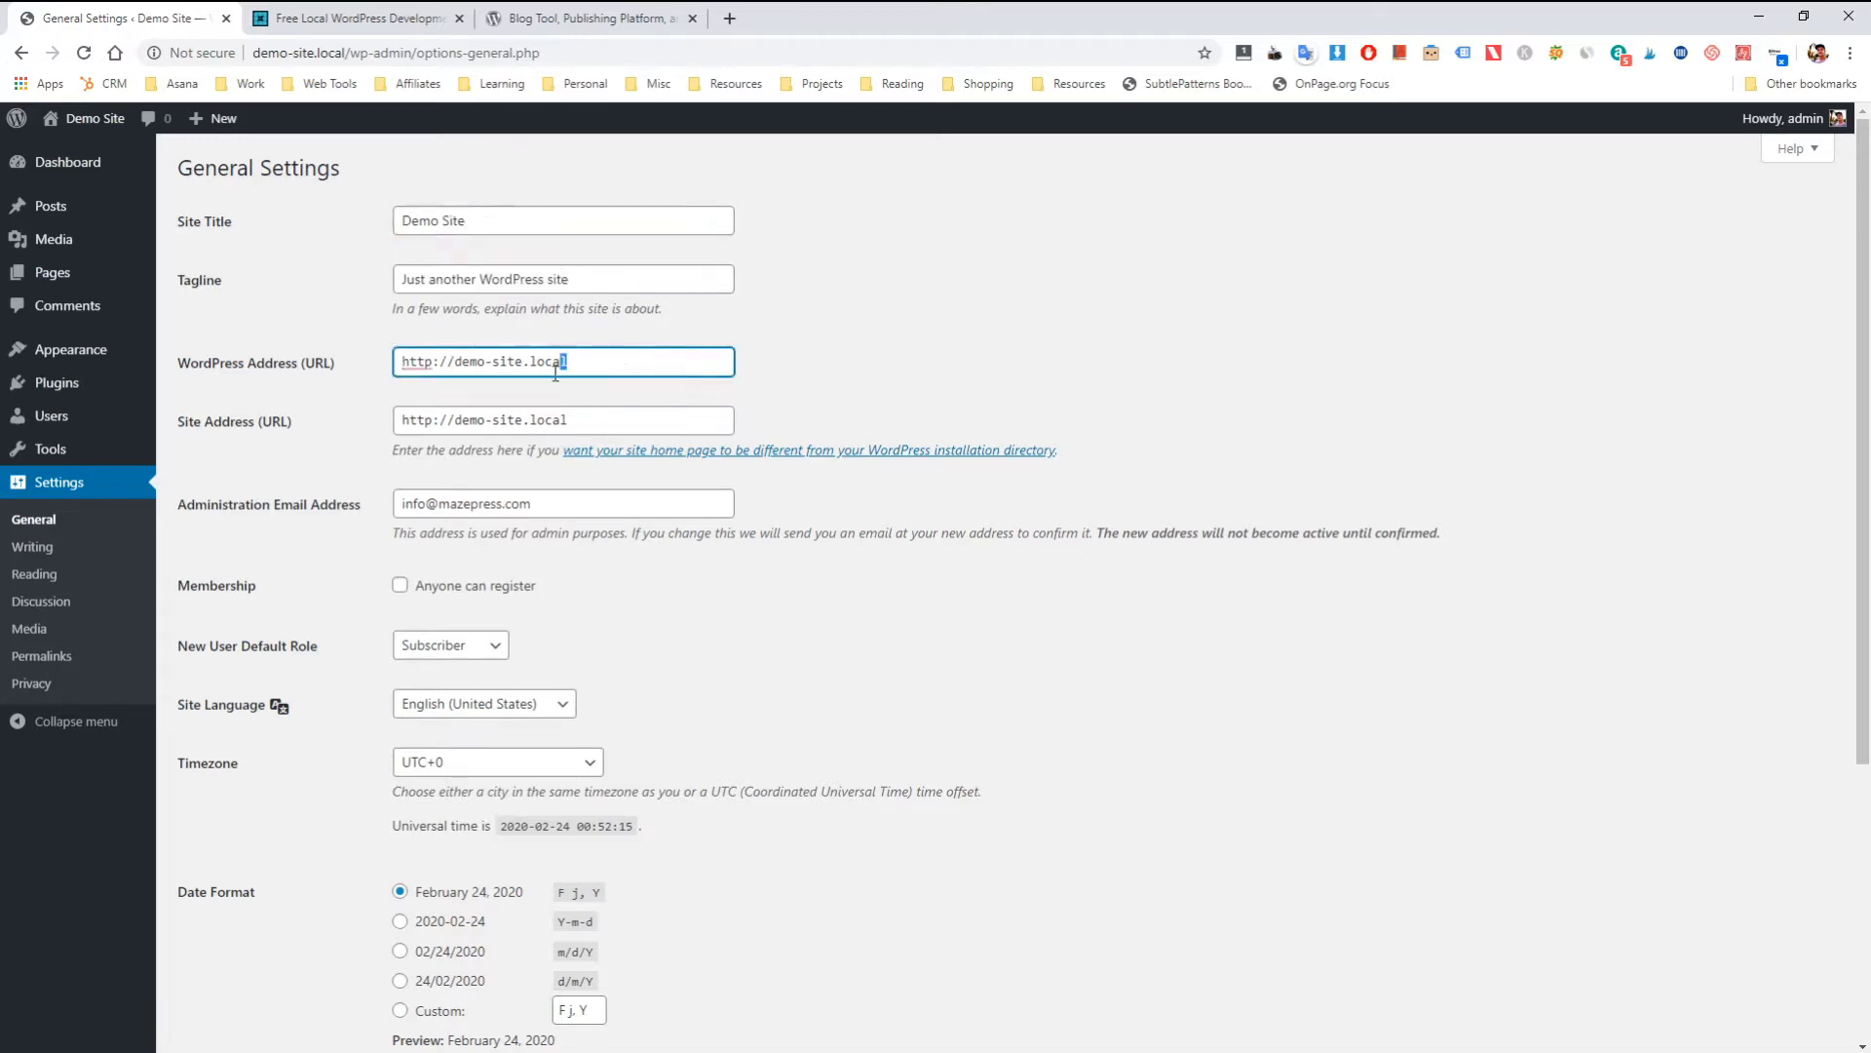
triple_click(585, 429)
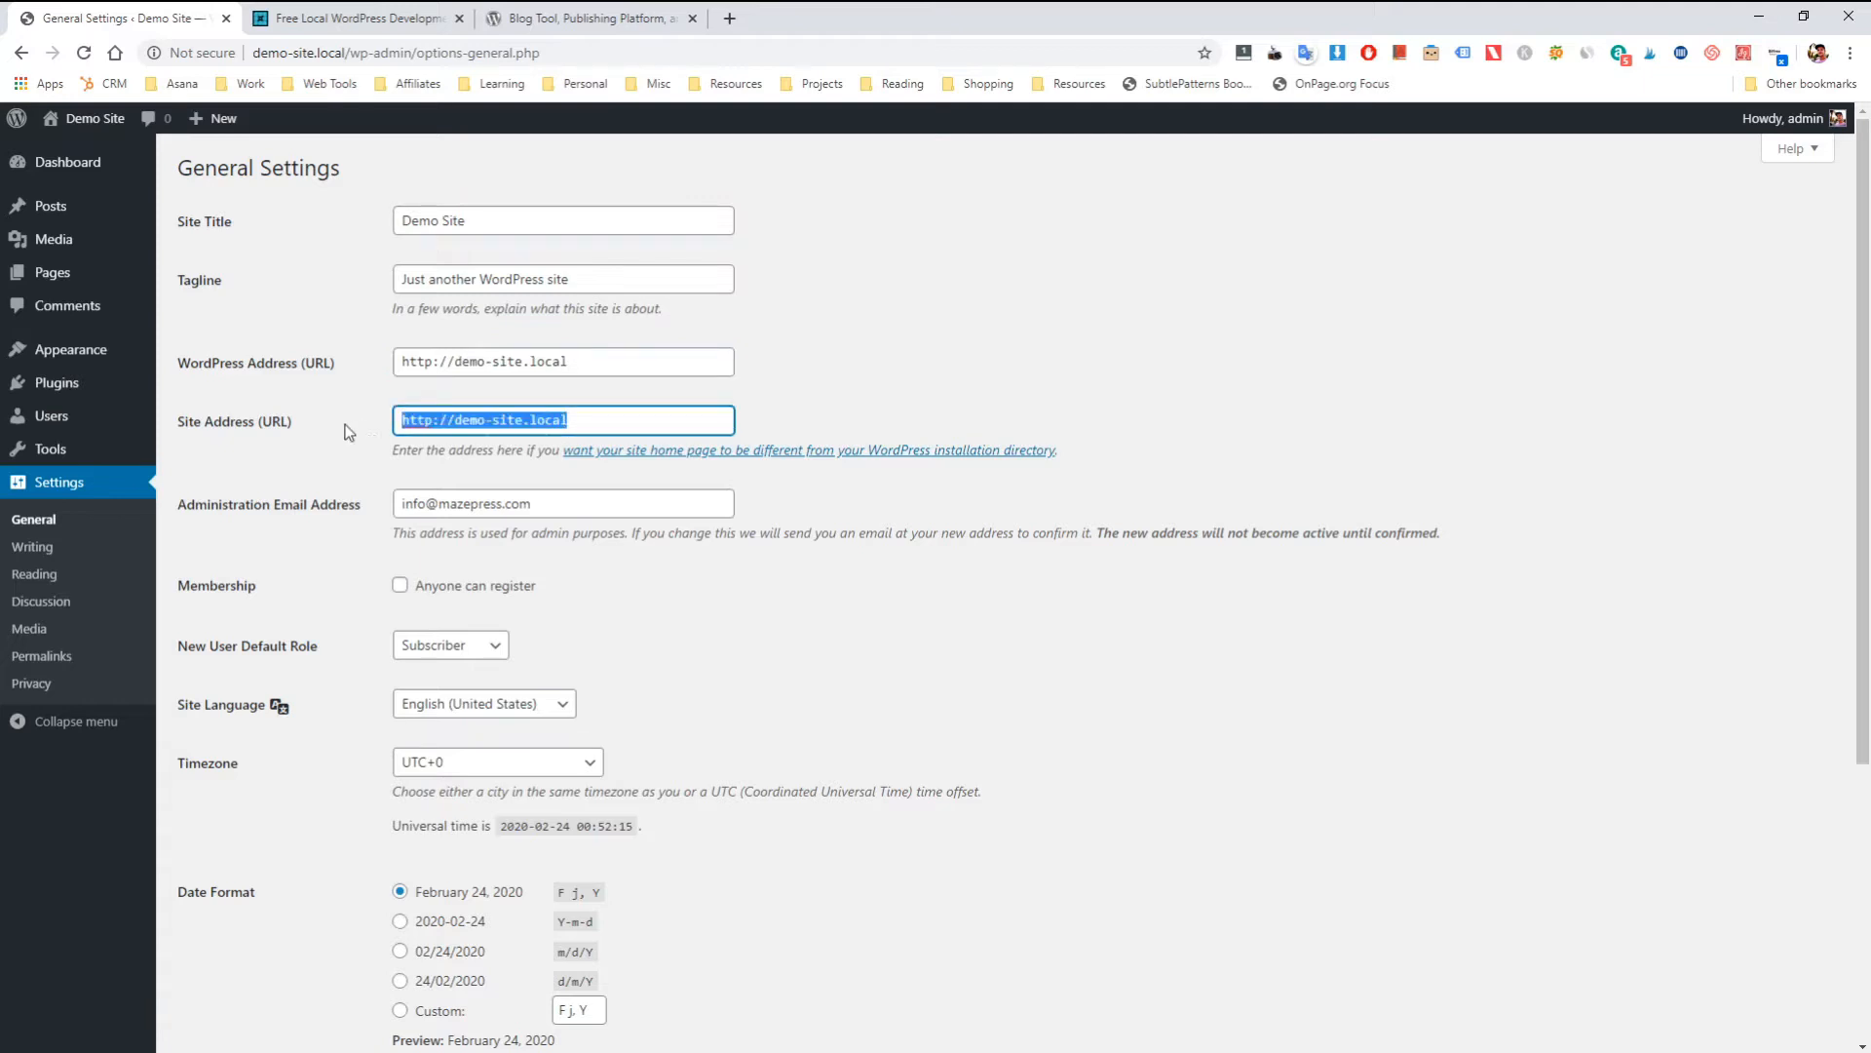
click(614, 365)
scroll(493, 355, down, 1)
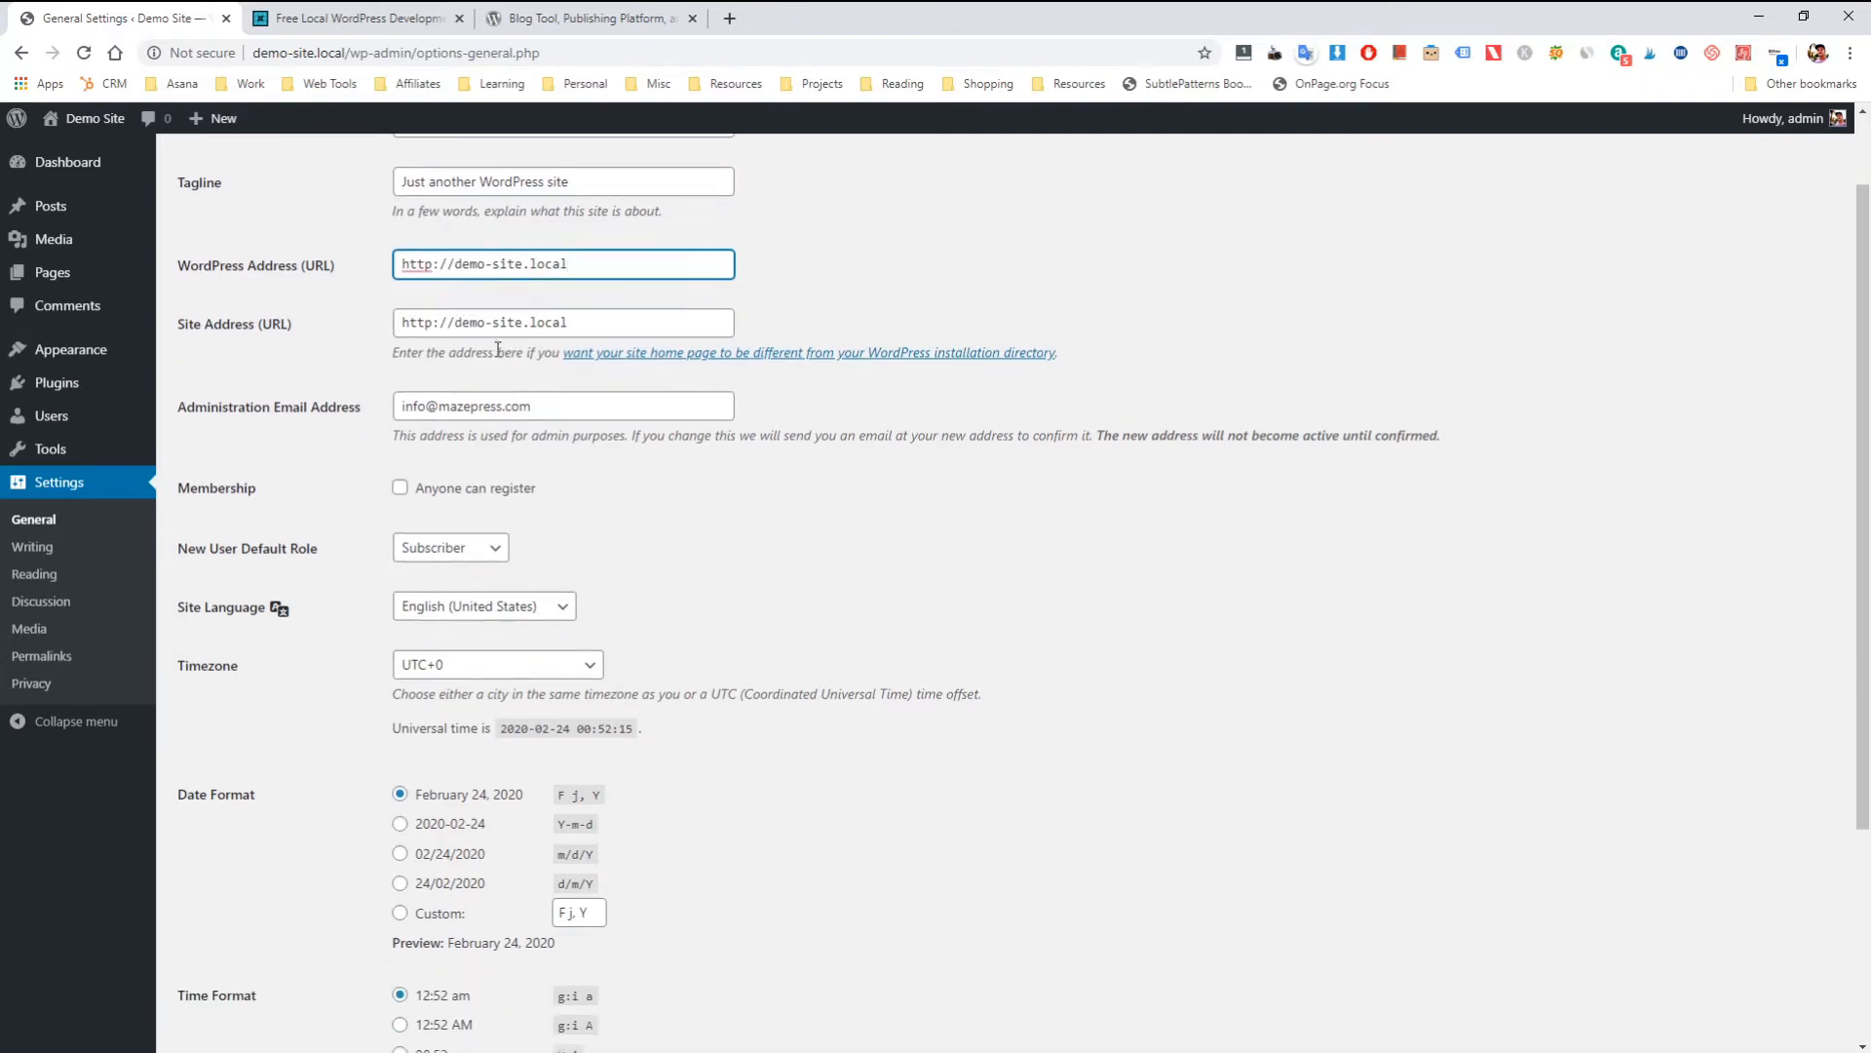
triple_click(614, 400)
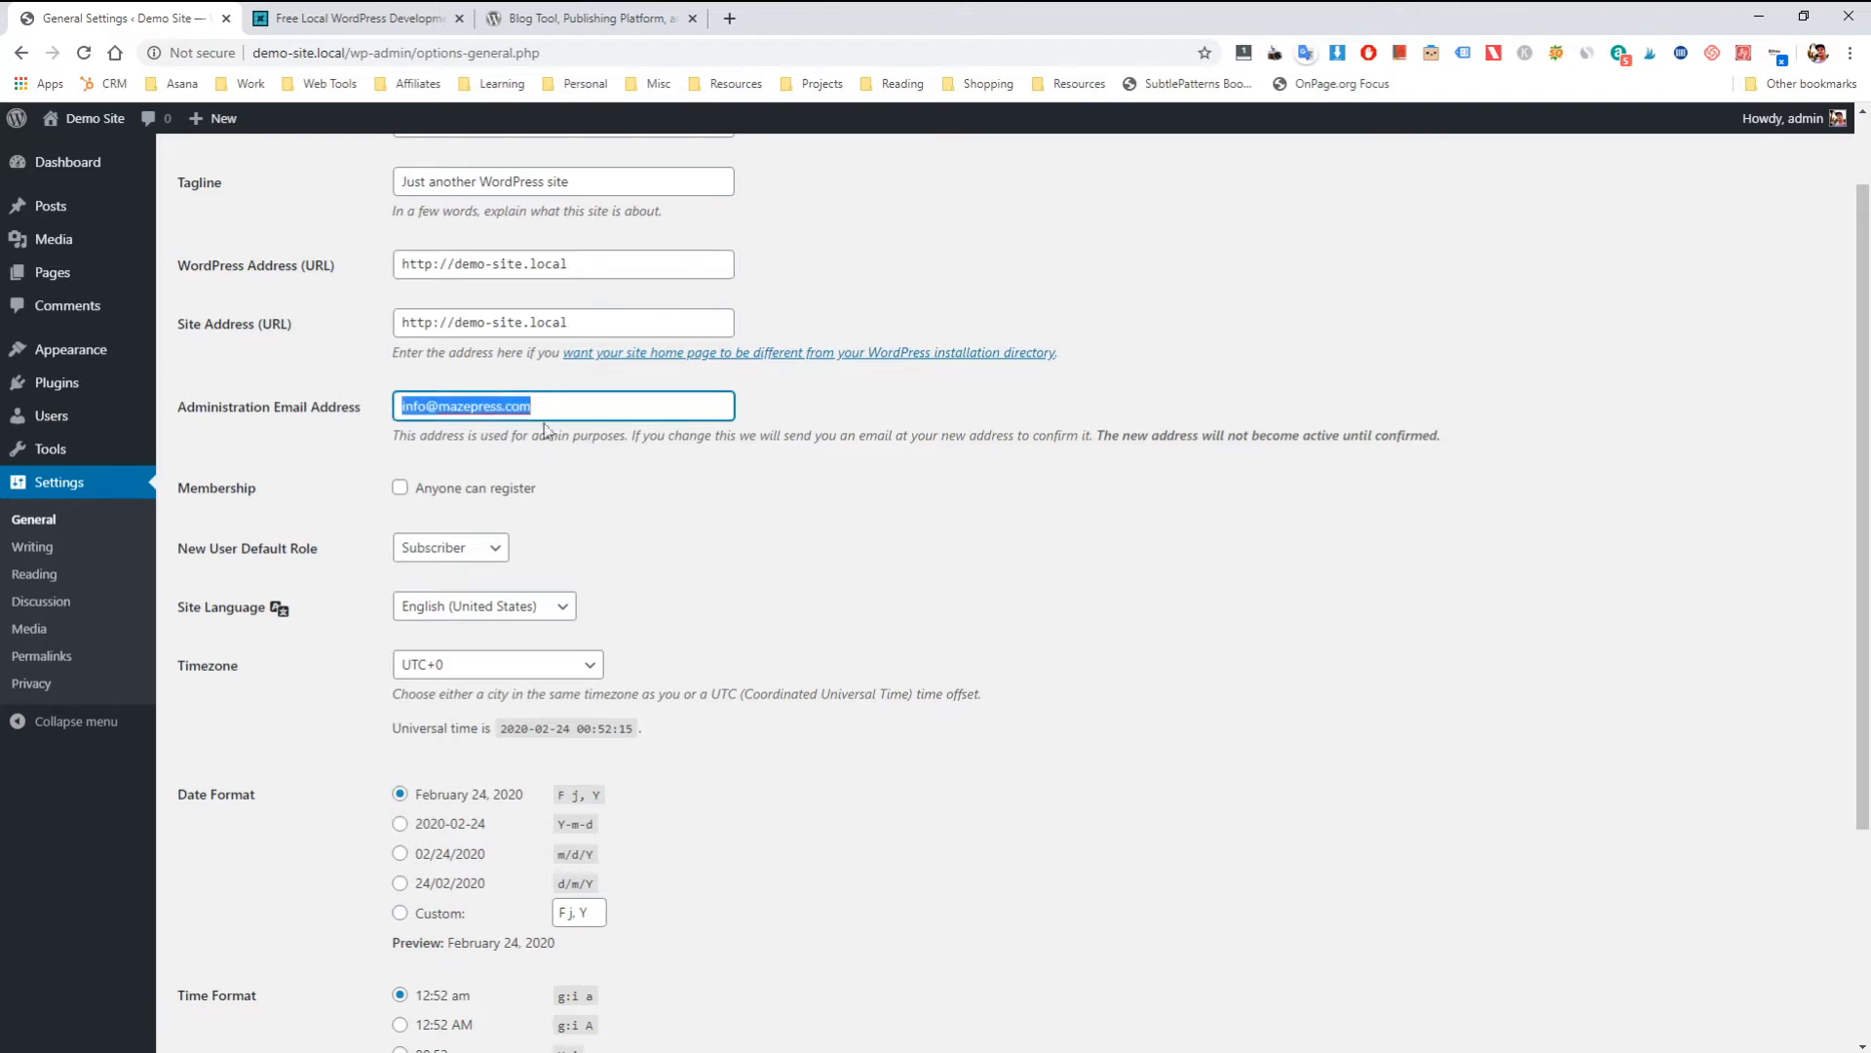
scroll(588, 419, down, 1)
scroll(593, 411, down, 1)
click(608, 382)
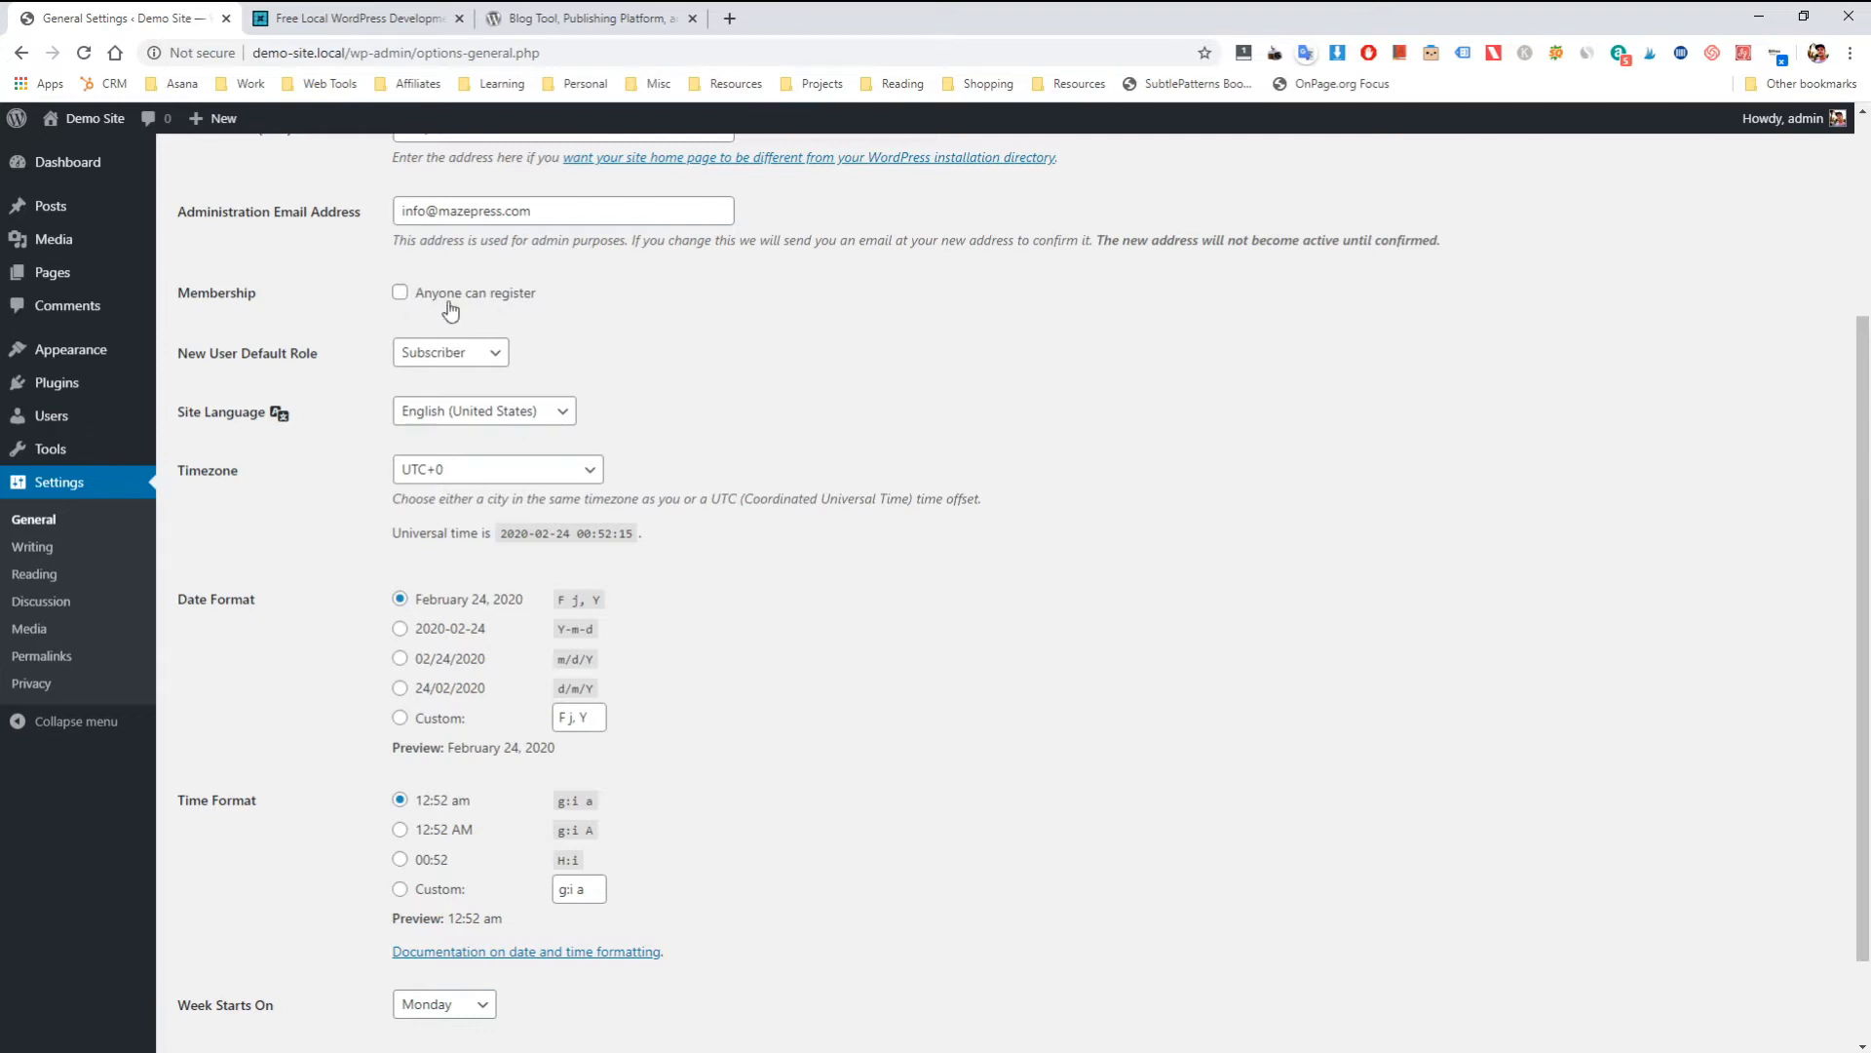
scroll(501, 304, down, 1)
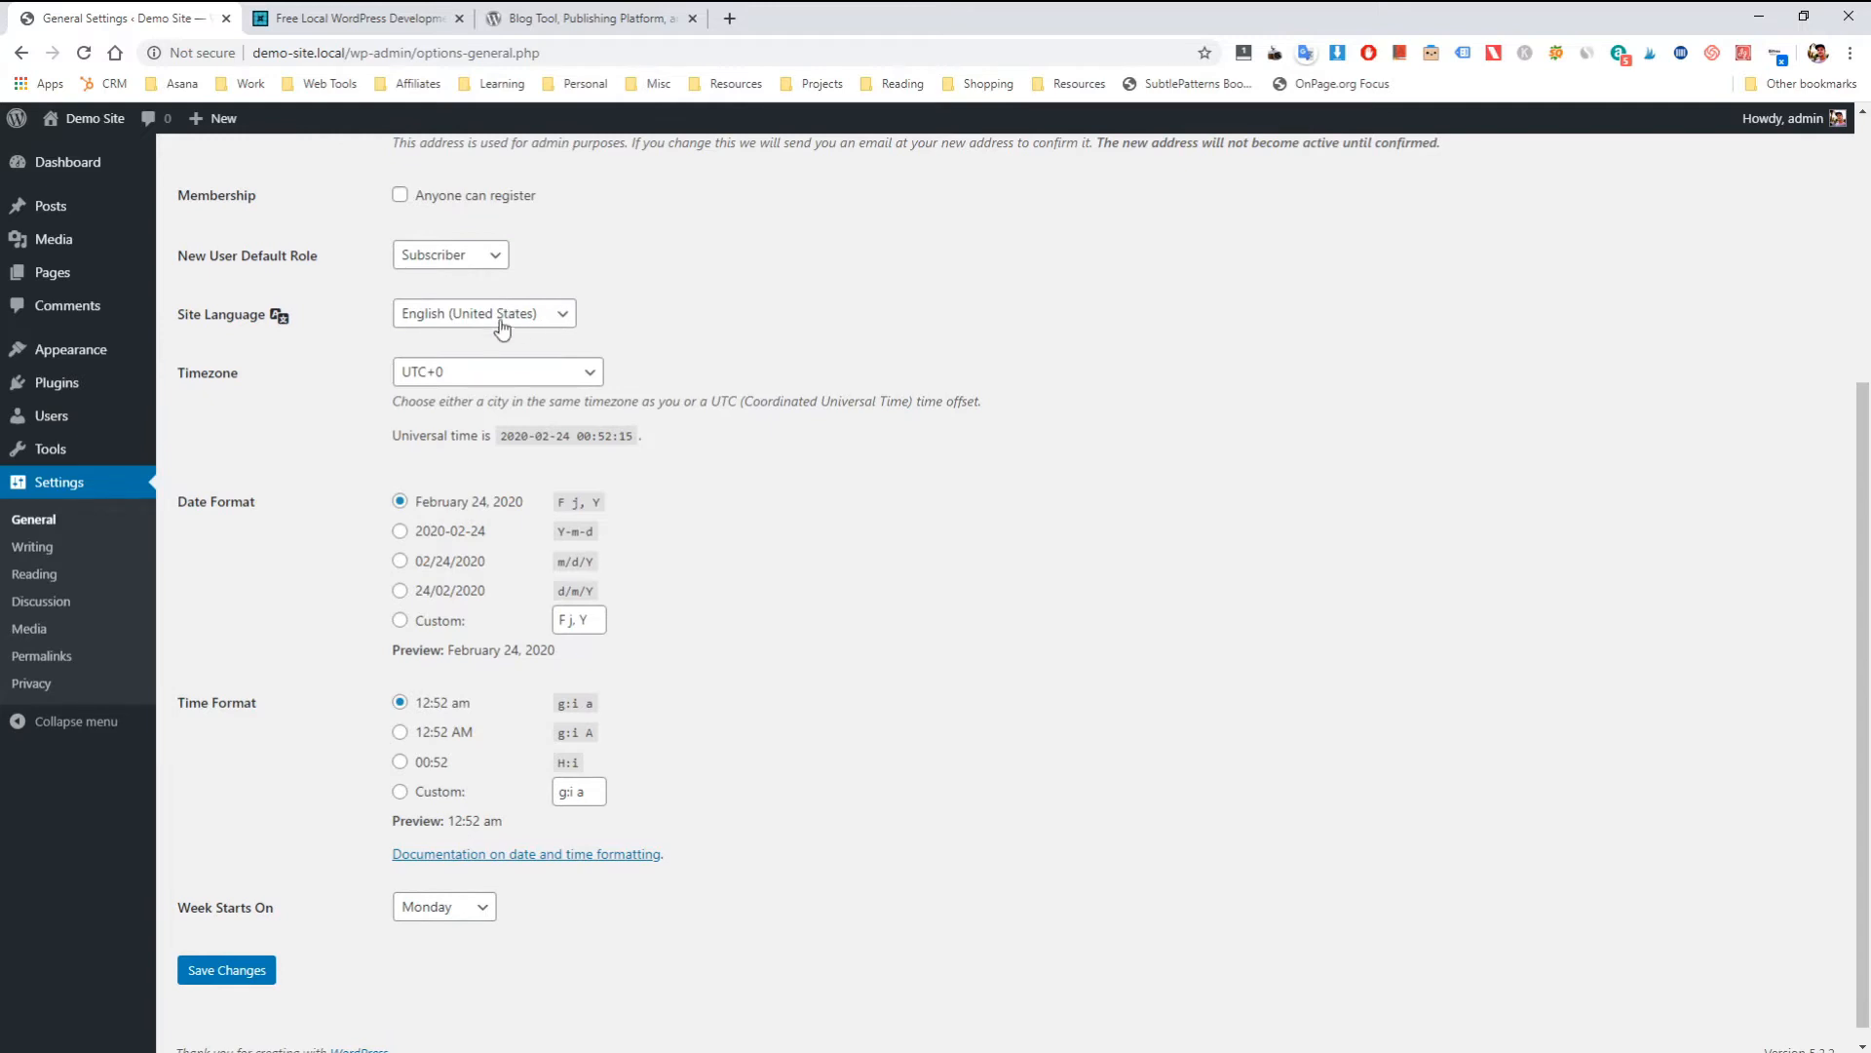
scroll(602, 302, down, 1)
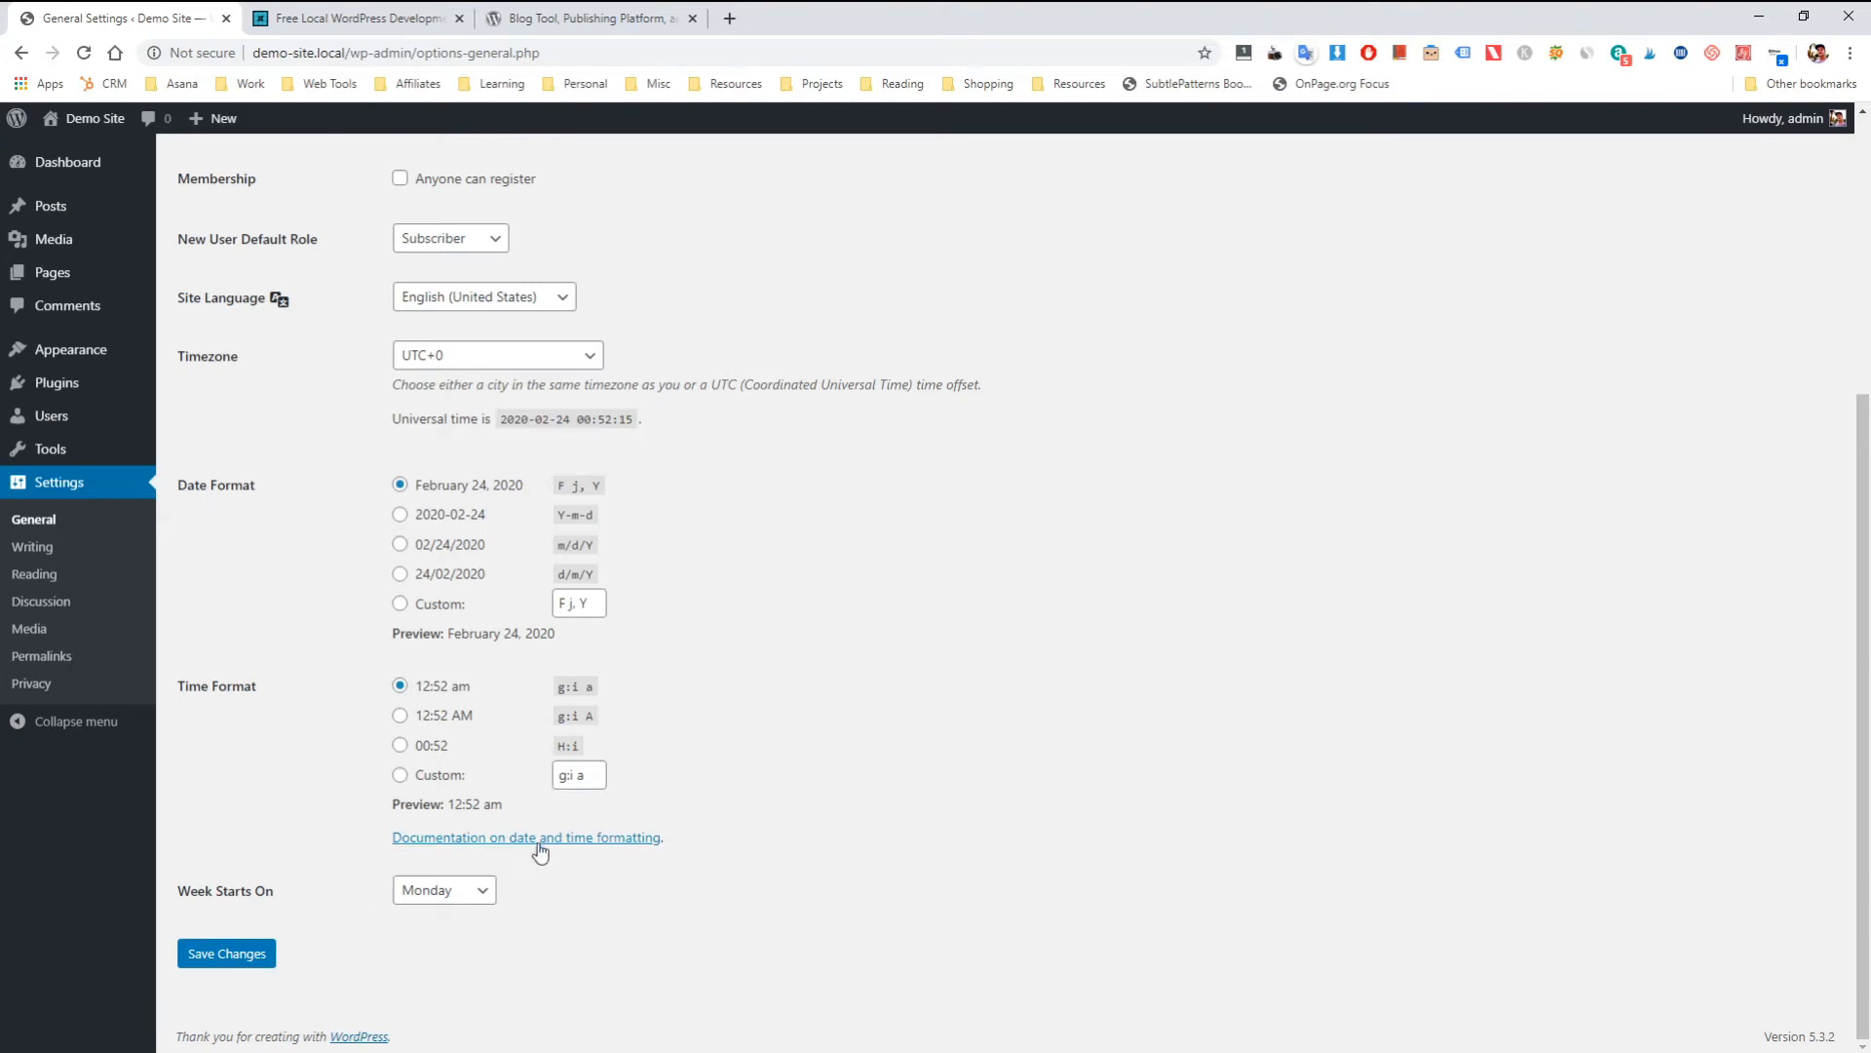
Step: Open the Writing settings and check the default post category and the available default post formats
click(33, 547)
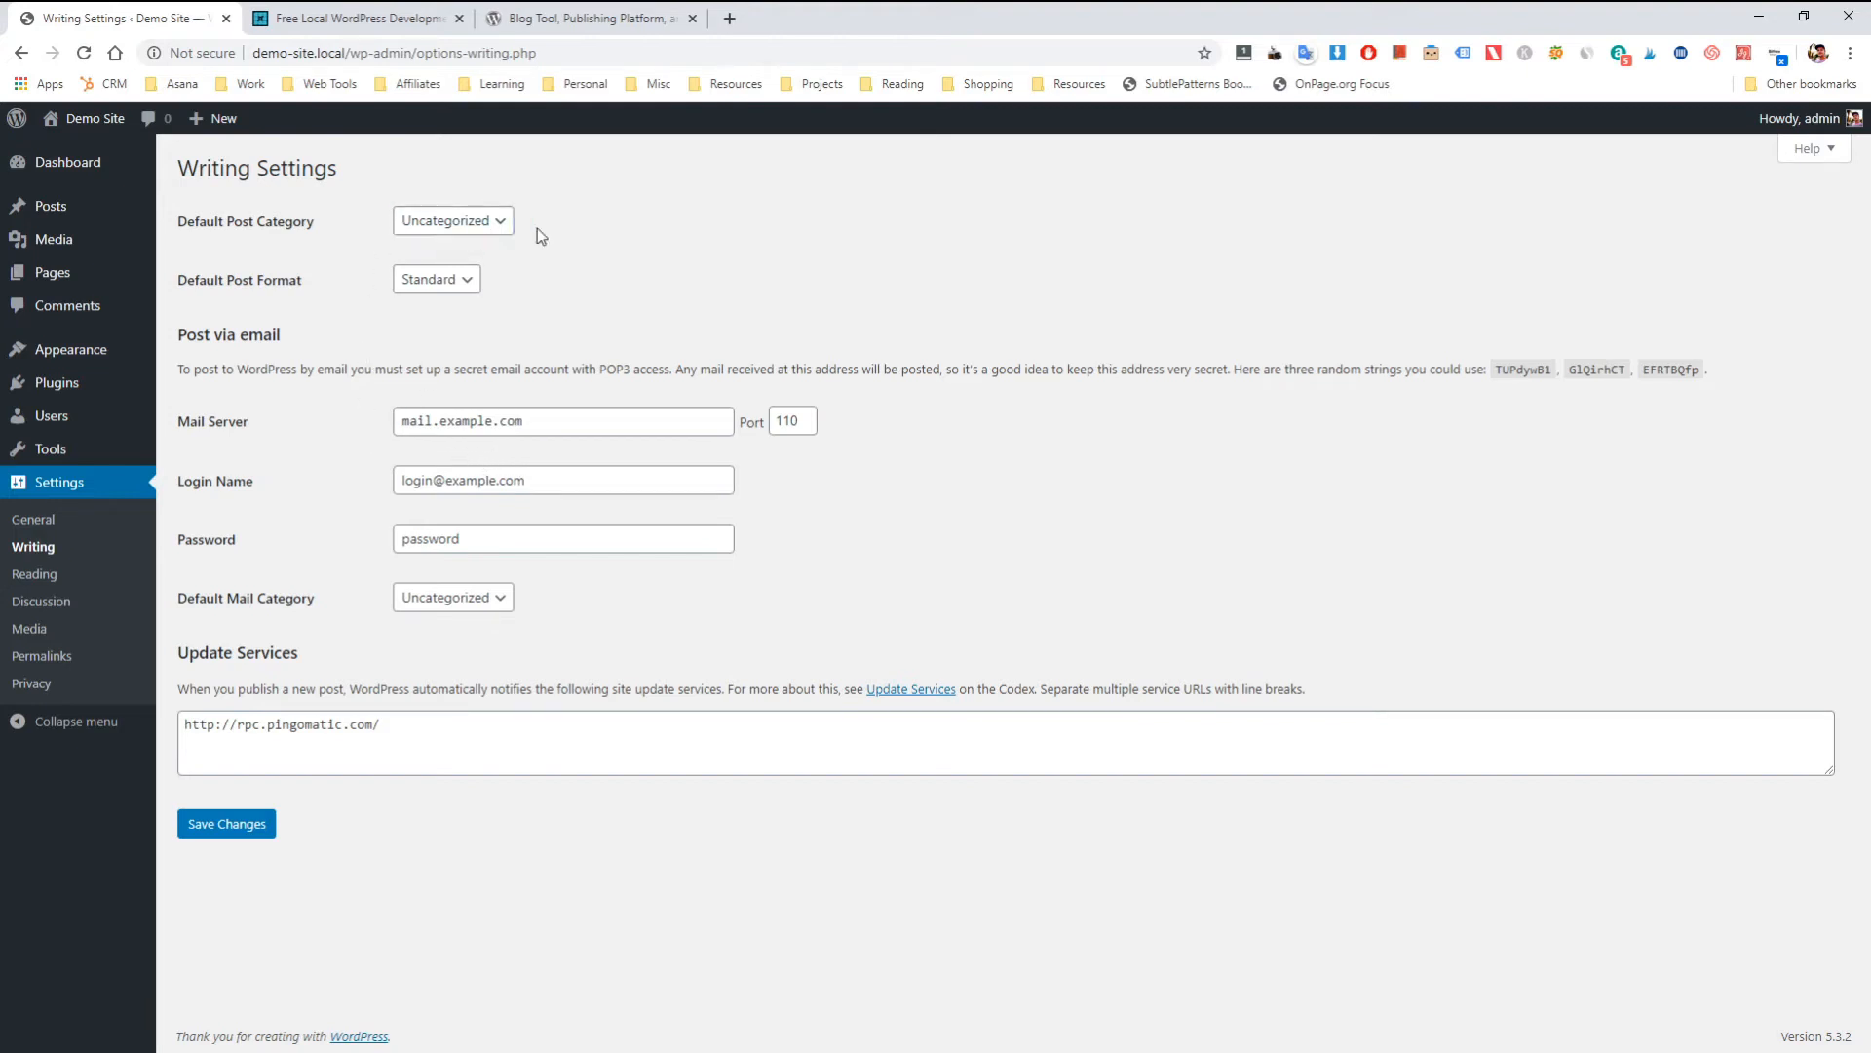
click(463, 293)
click(462, 326)
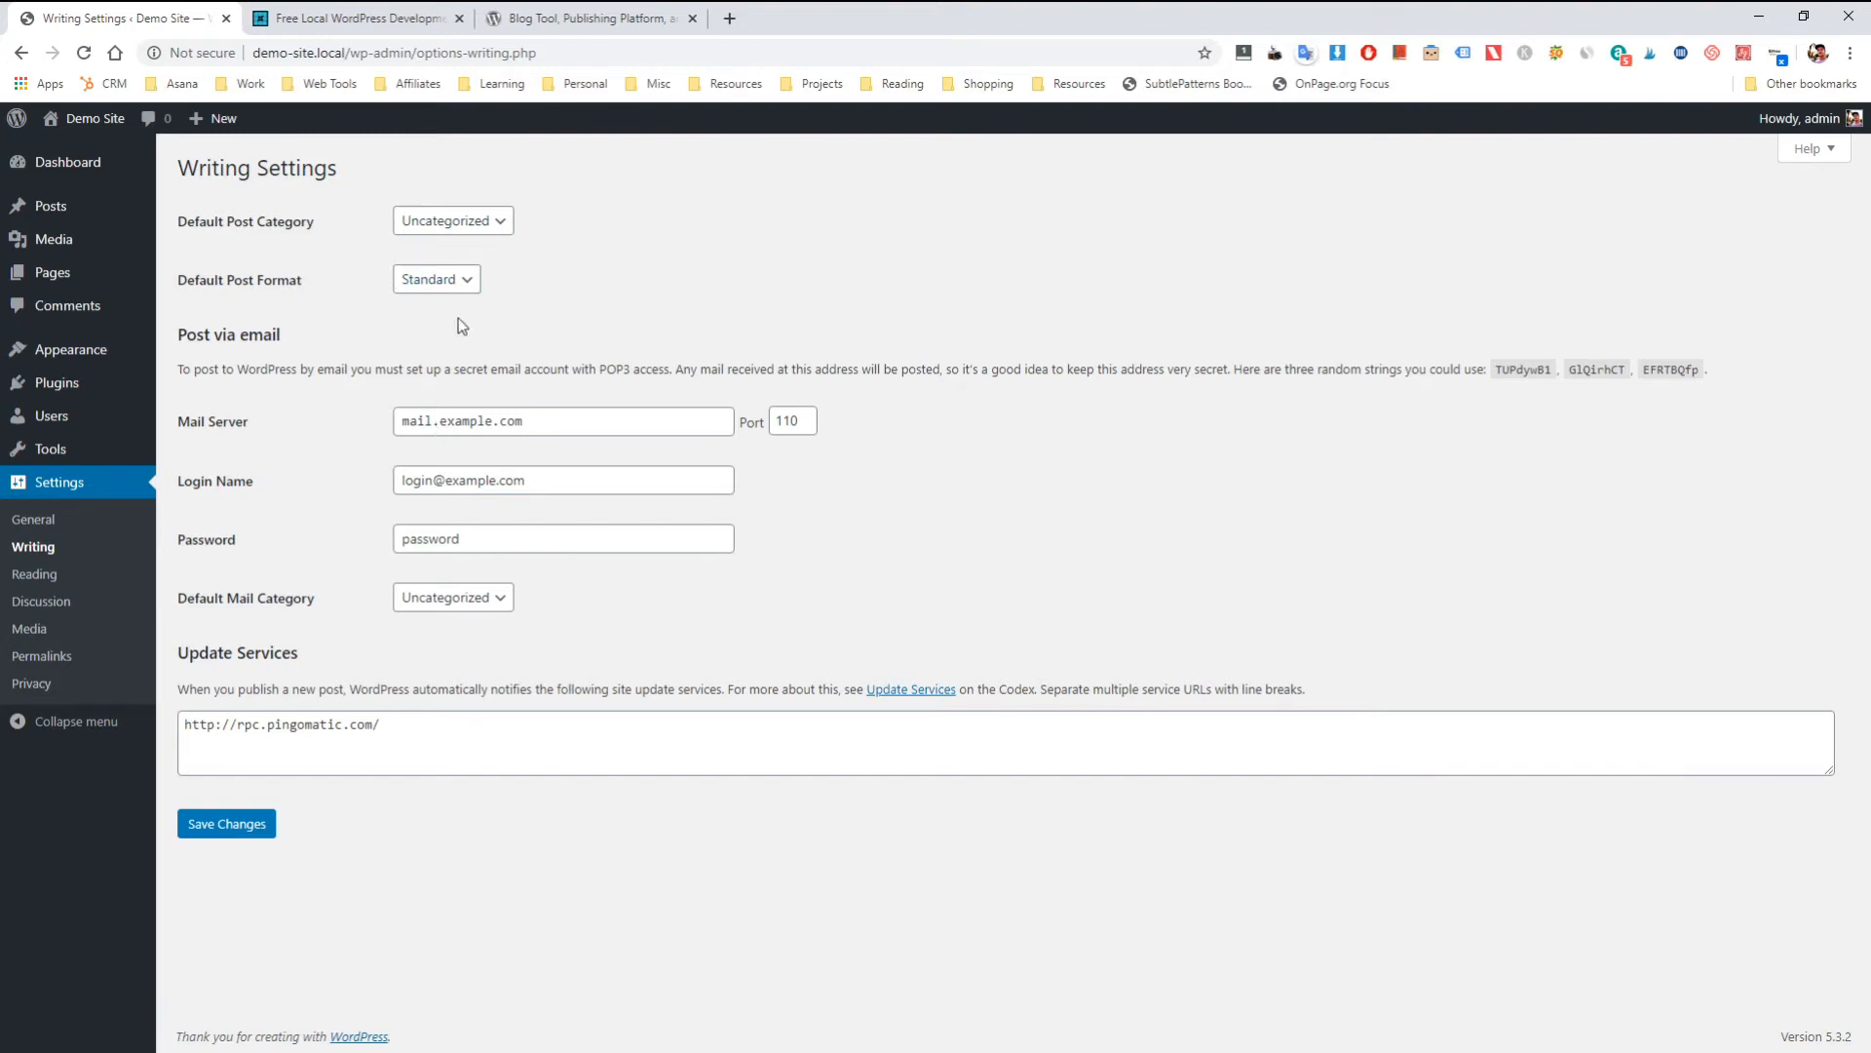
Step: In the Reading settings, make the homepage display a static page, with Home as the homepage and About as the posts page
click(31, 581)
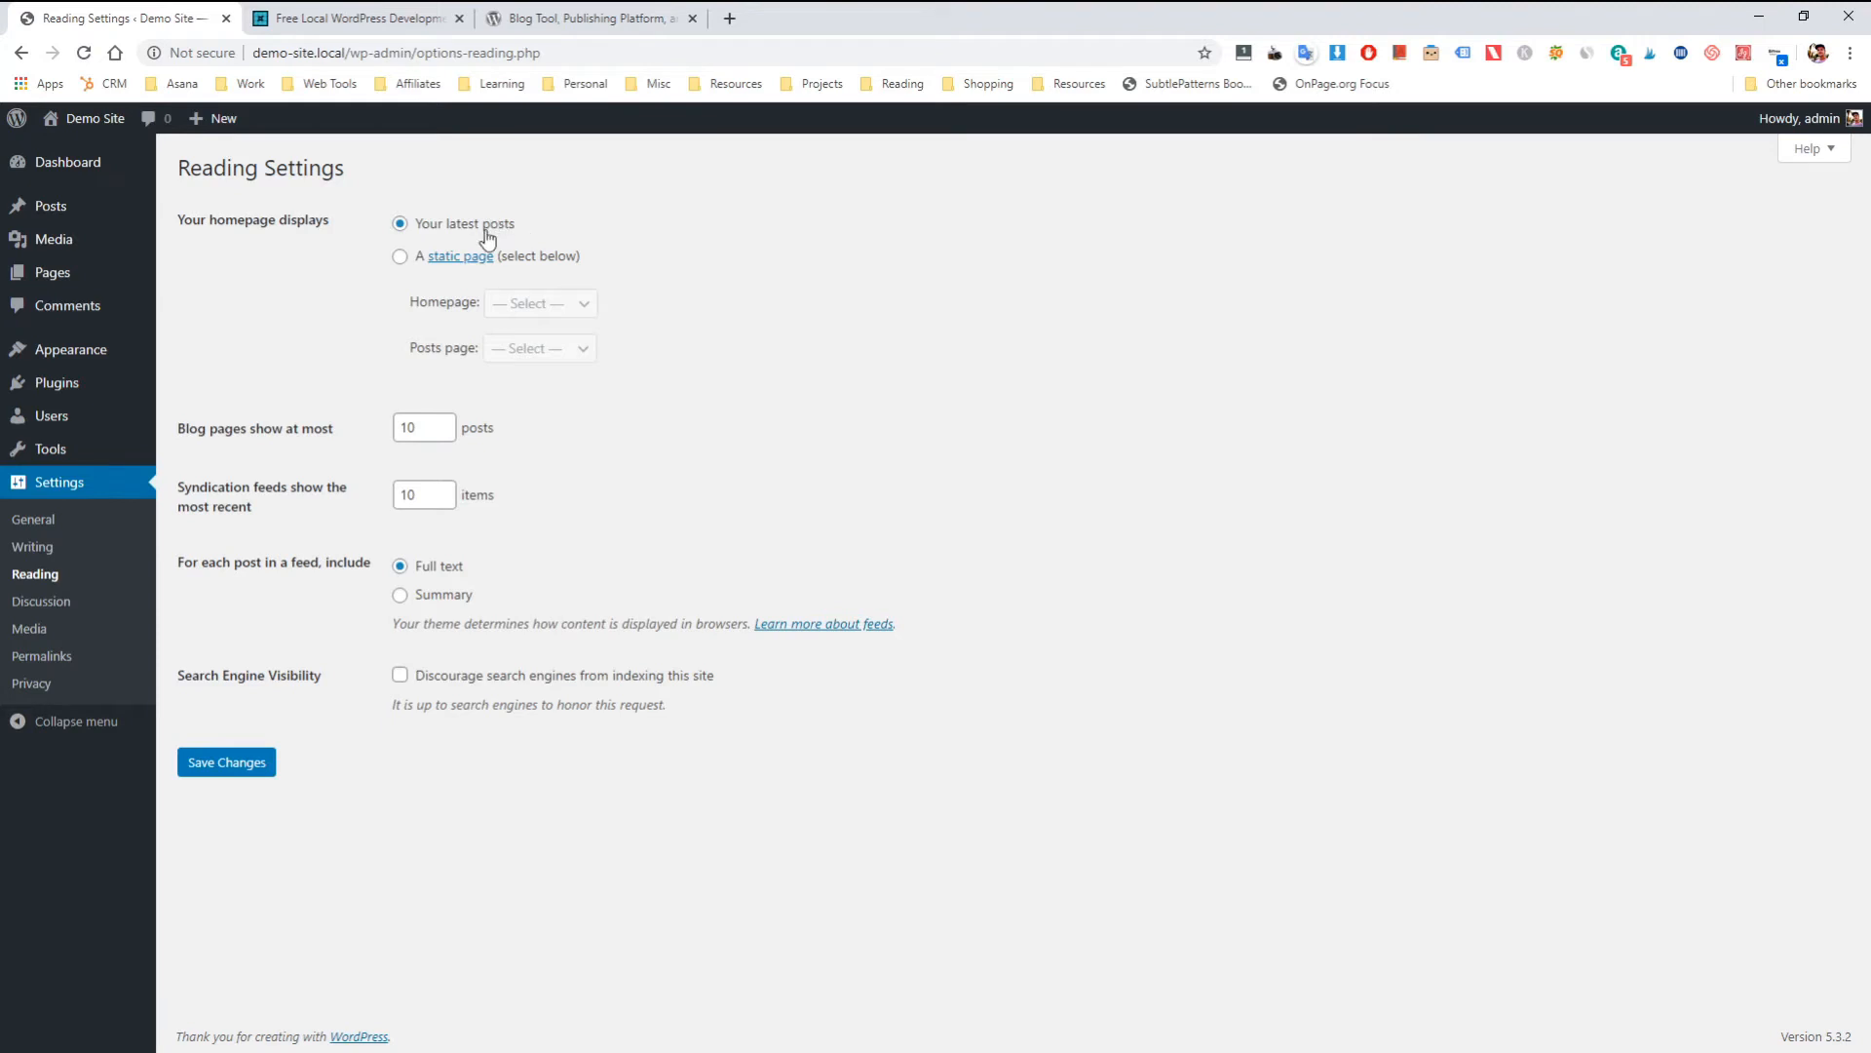
click(399, 257)
click(506, 314)
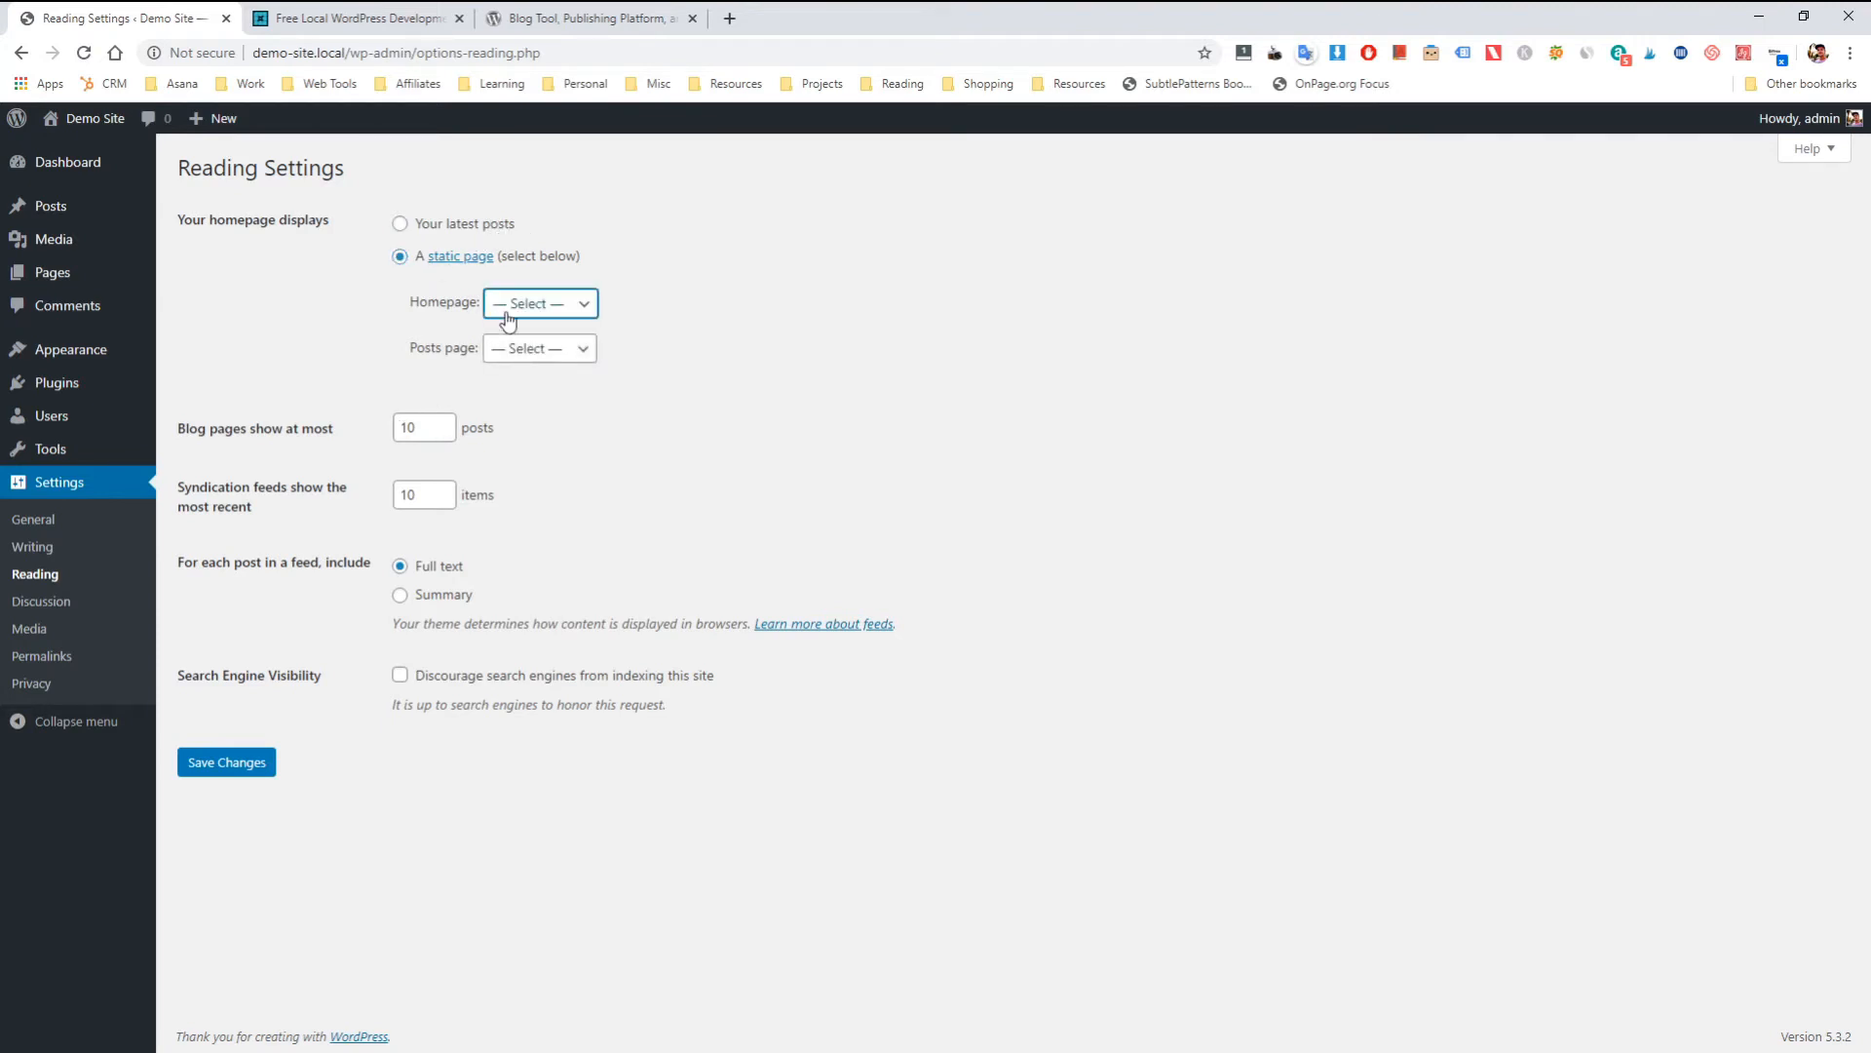
click(527, 408)
click(526, 349)
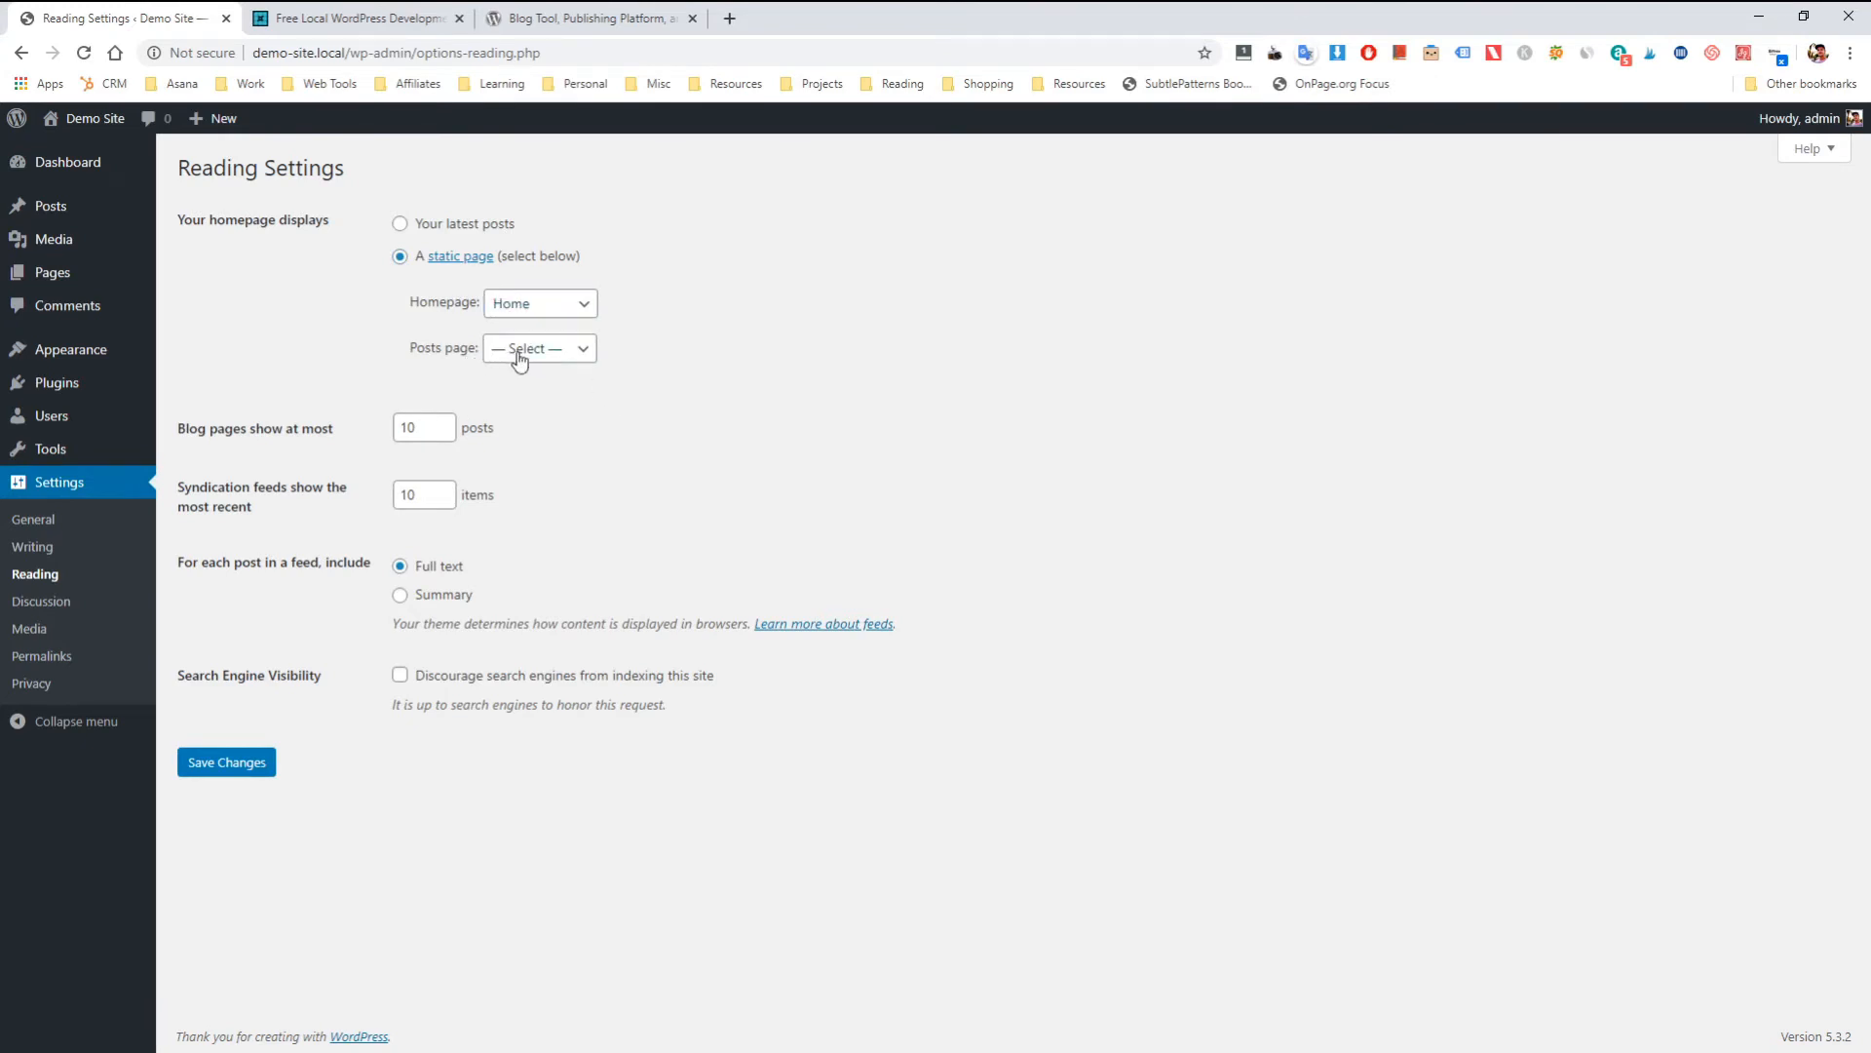
click(553, 394)
Step: Examine the blog page and syndication feed limits, the full text and summary feed choices, and the search engine visibility option
double_click(409, 428)
click(569, 431)
key(Tab)
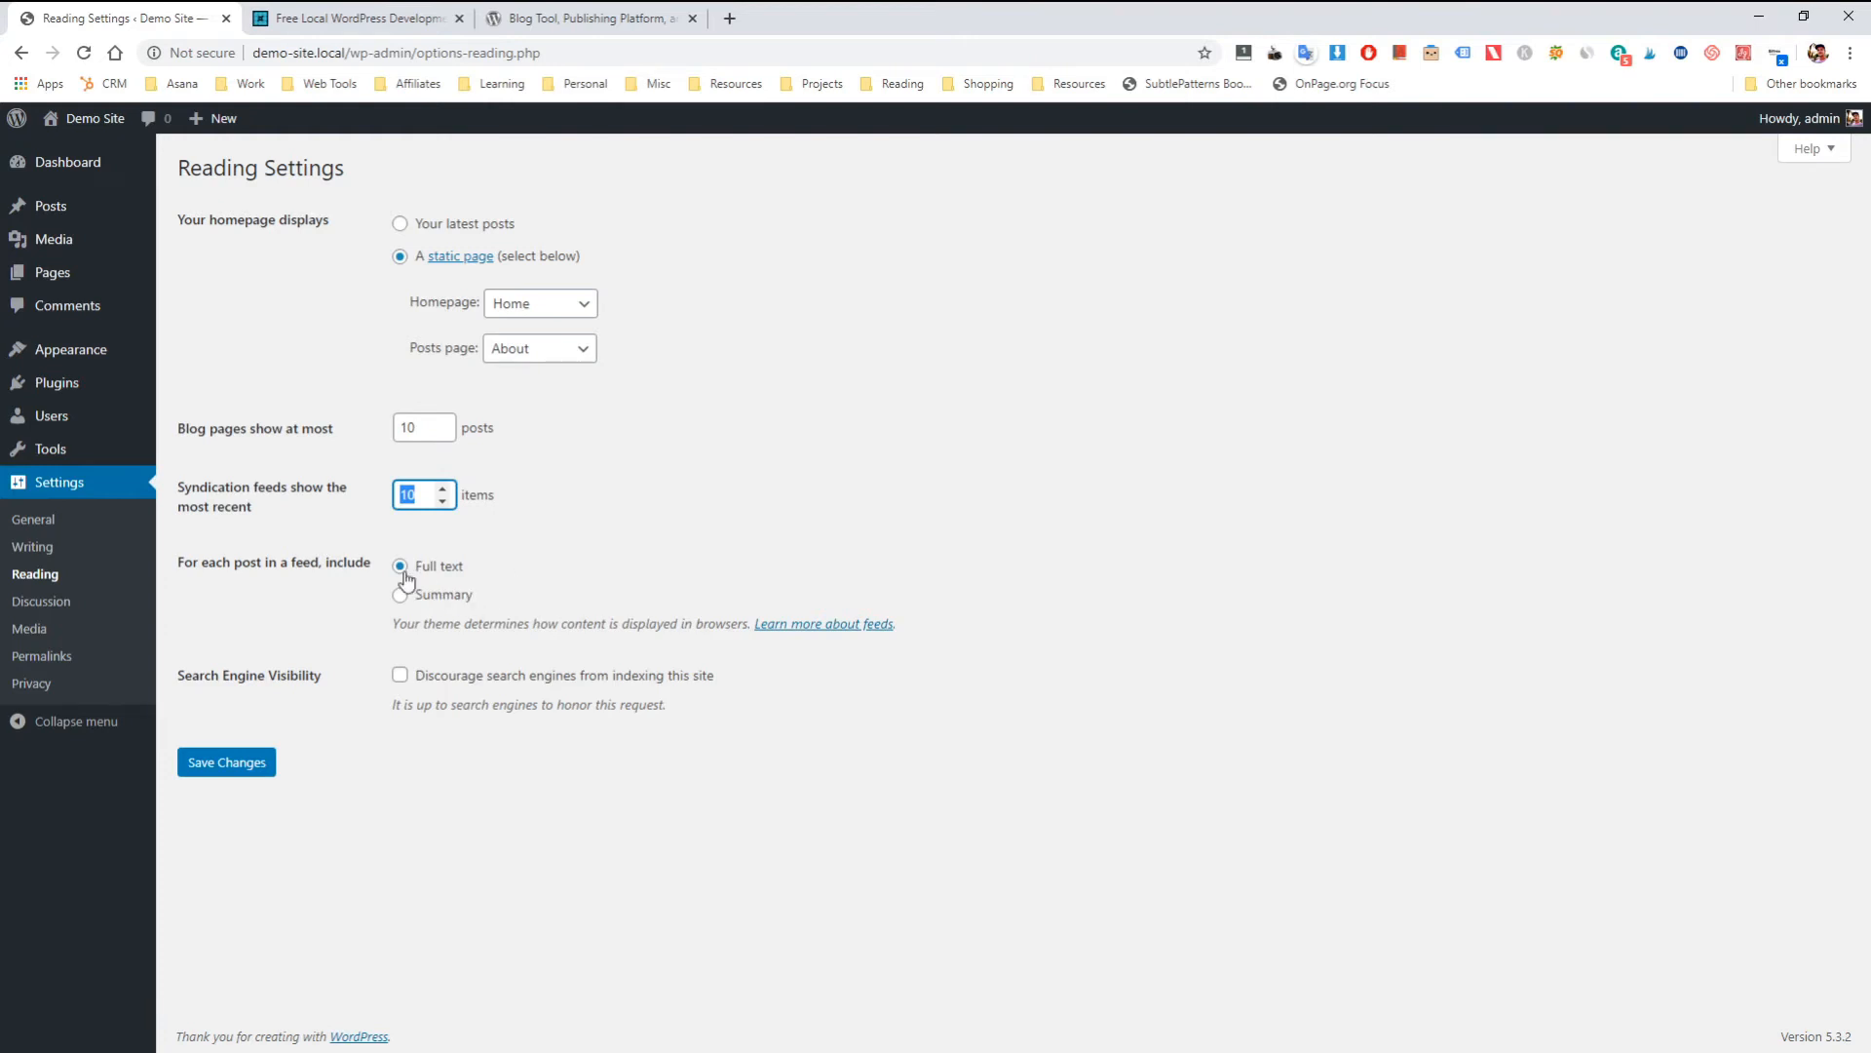
drag(476, 571, 406, 569)
click(540, 582)
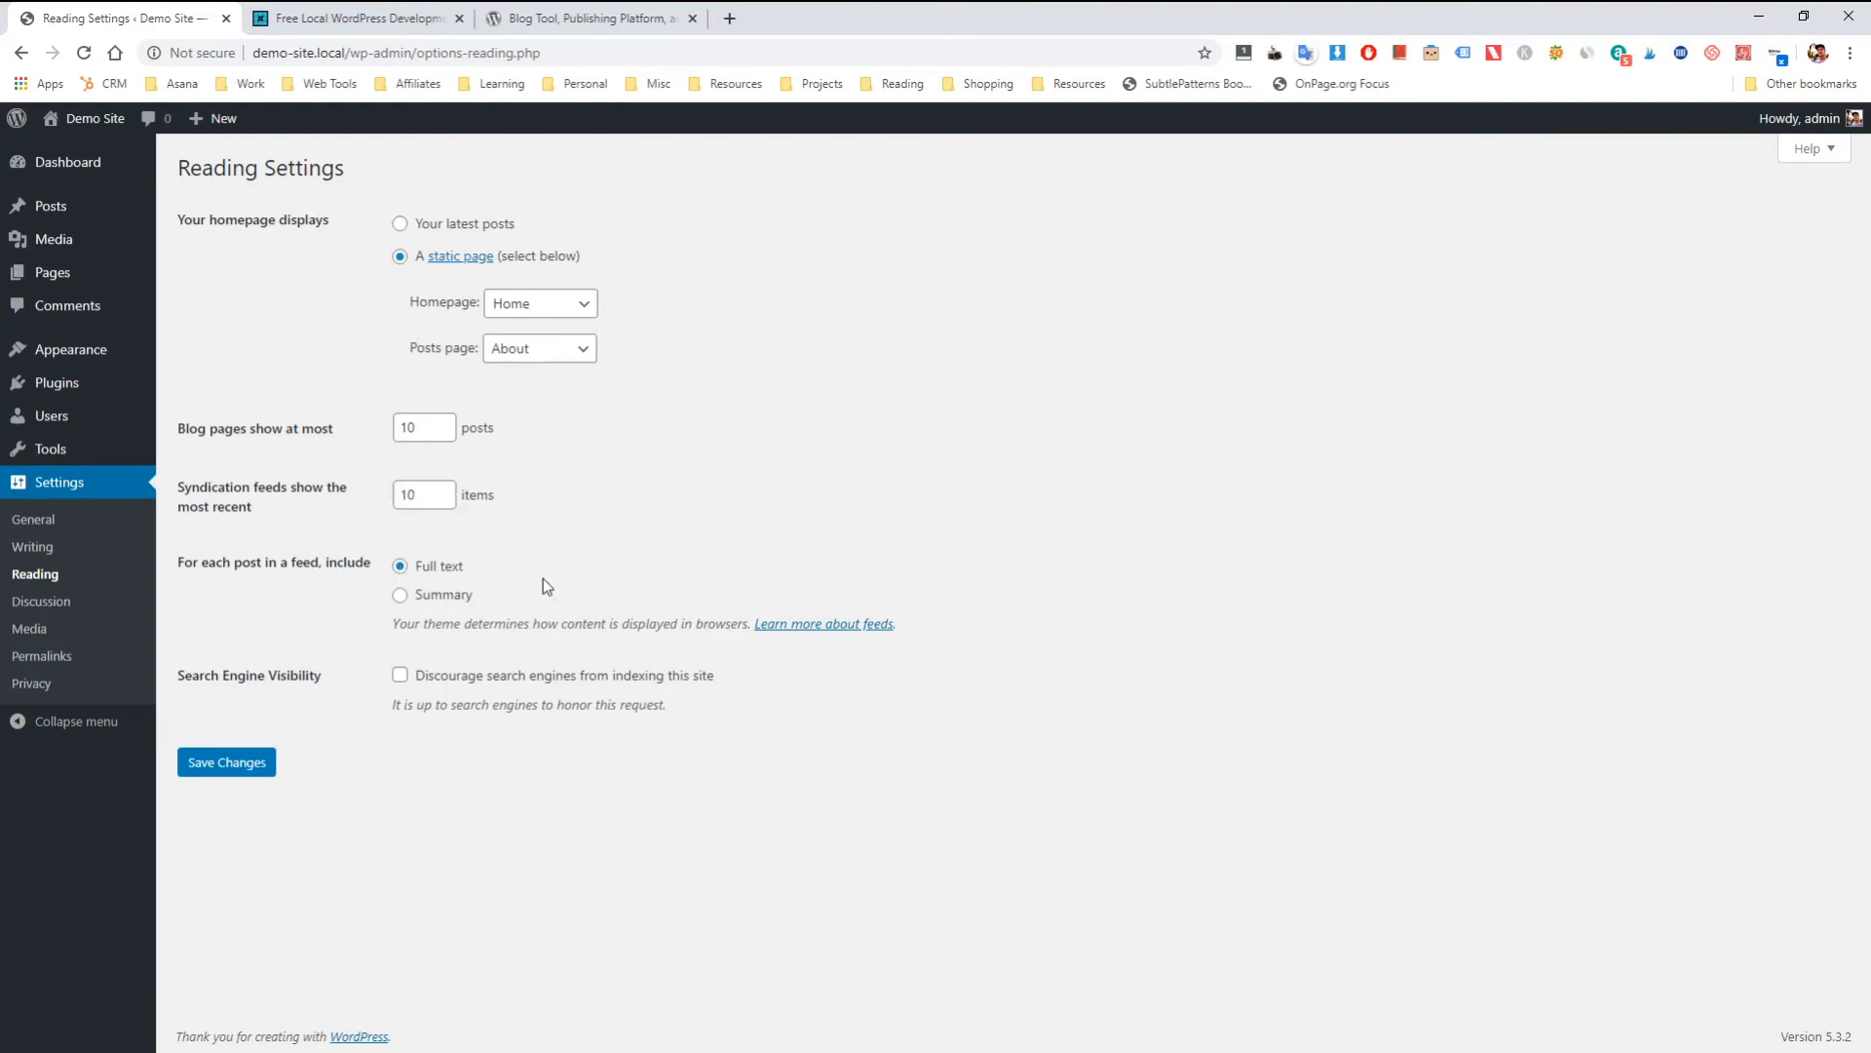
drag(552, 598, 412, 596)
click(667, 781)
click(400, 674)
Step: Look through the Discussion settings from comment options down to avatars, and check the image sizes in the Media settings
click(61, 600)
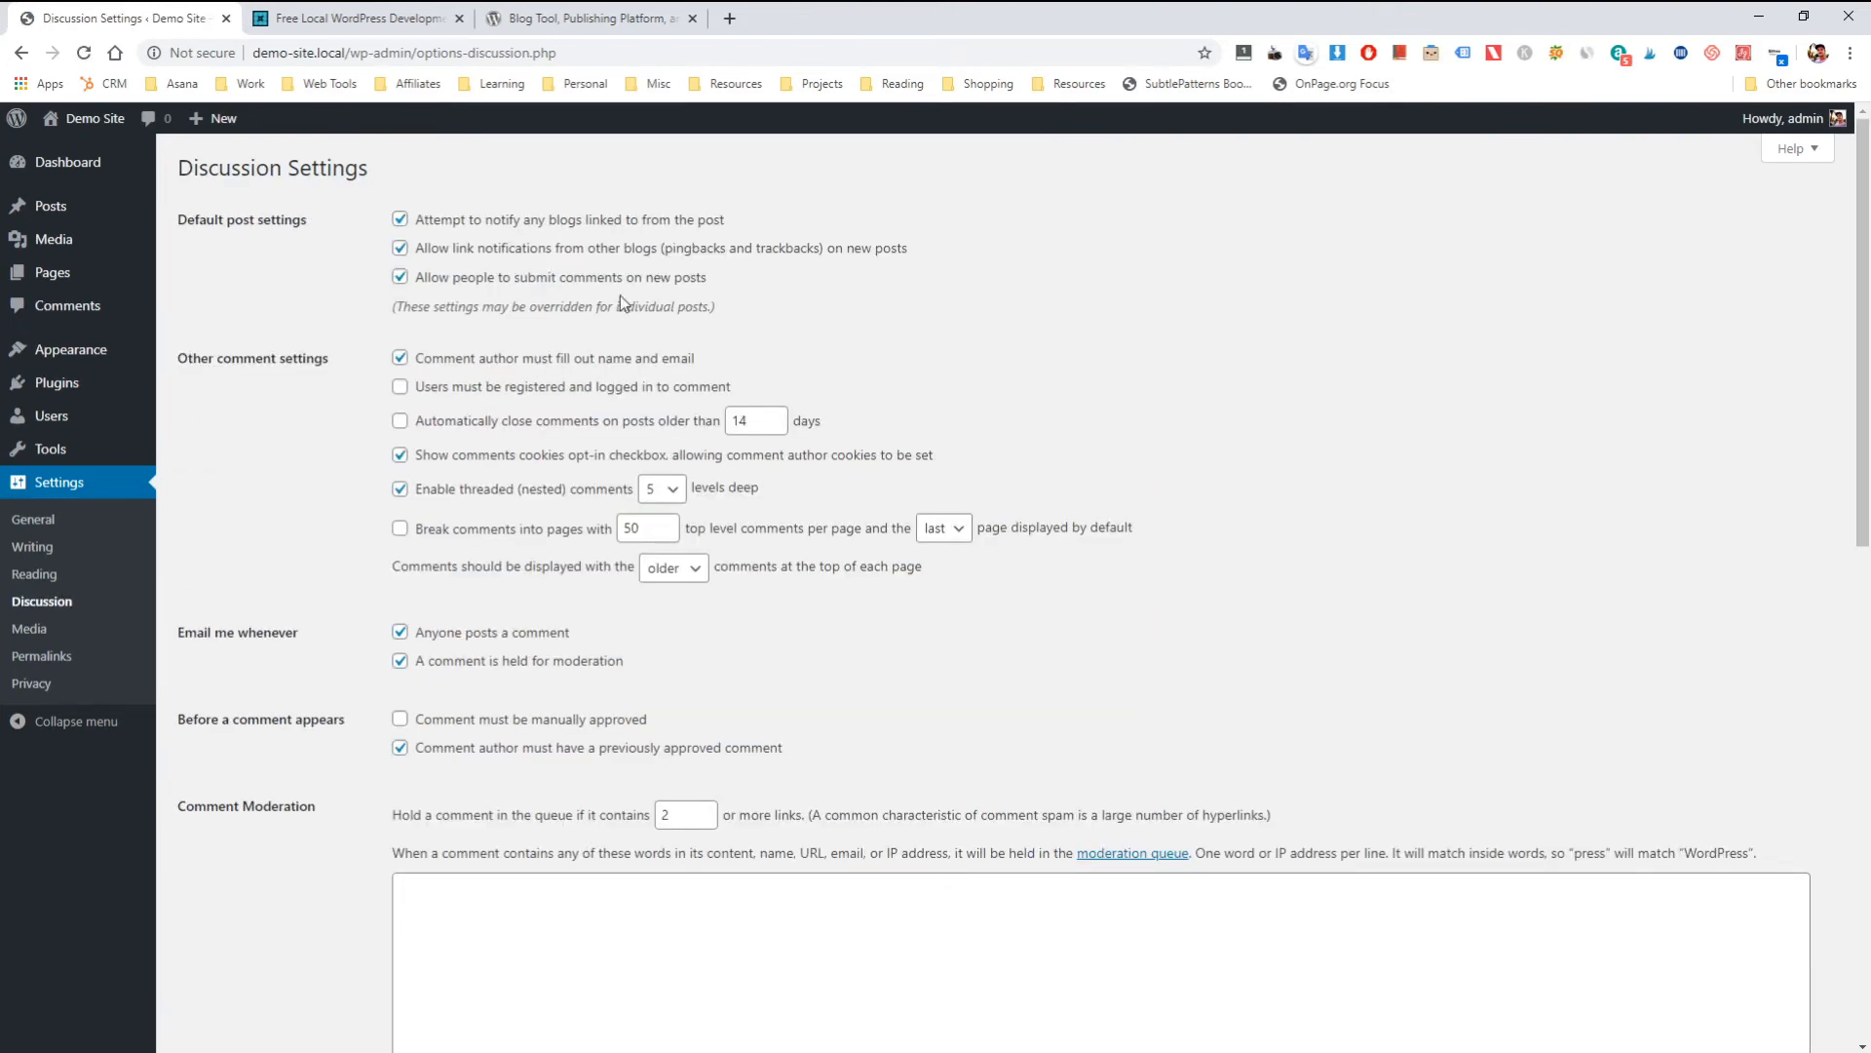
scroll(784, 281, down, 9)
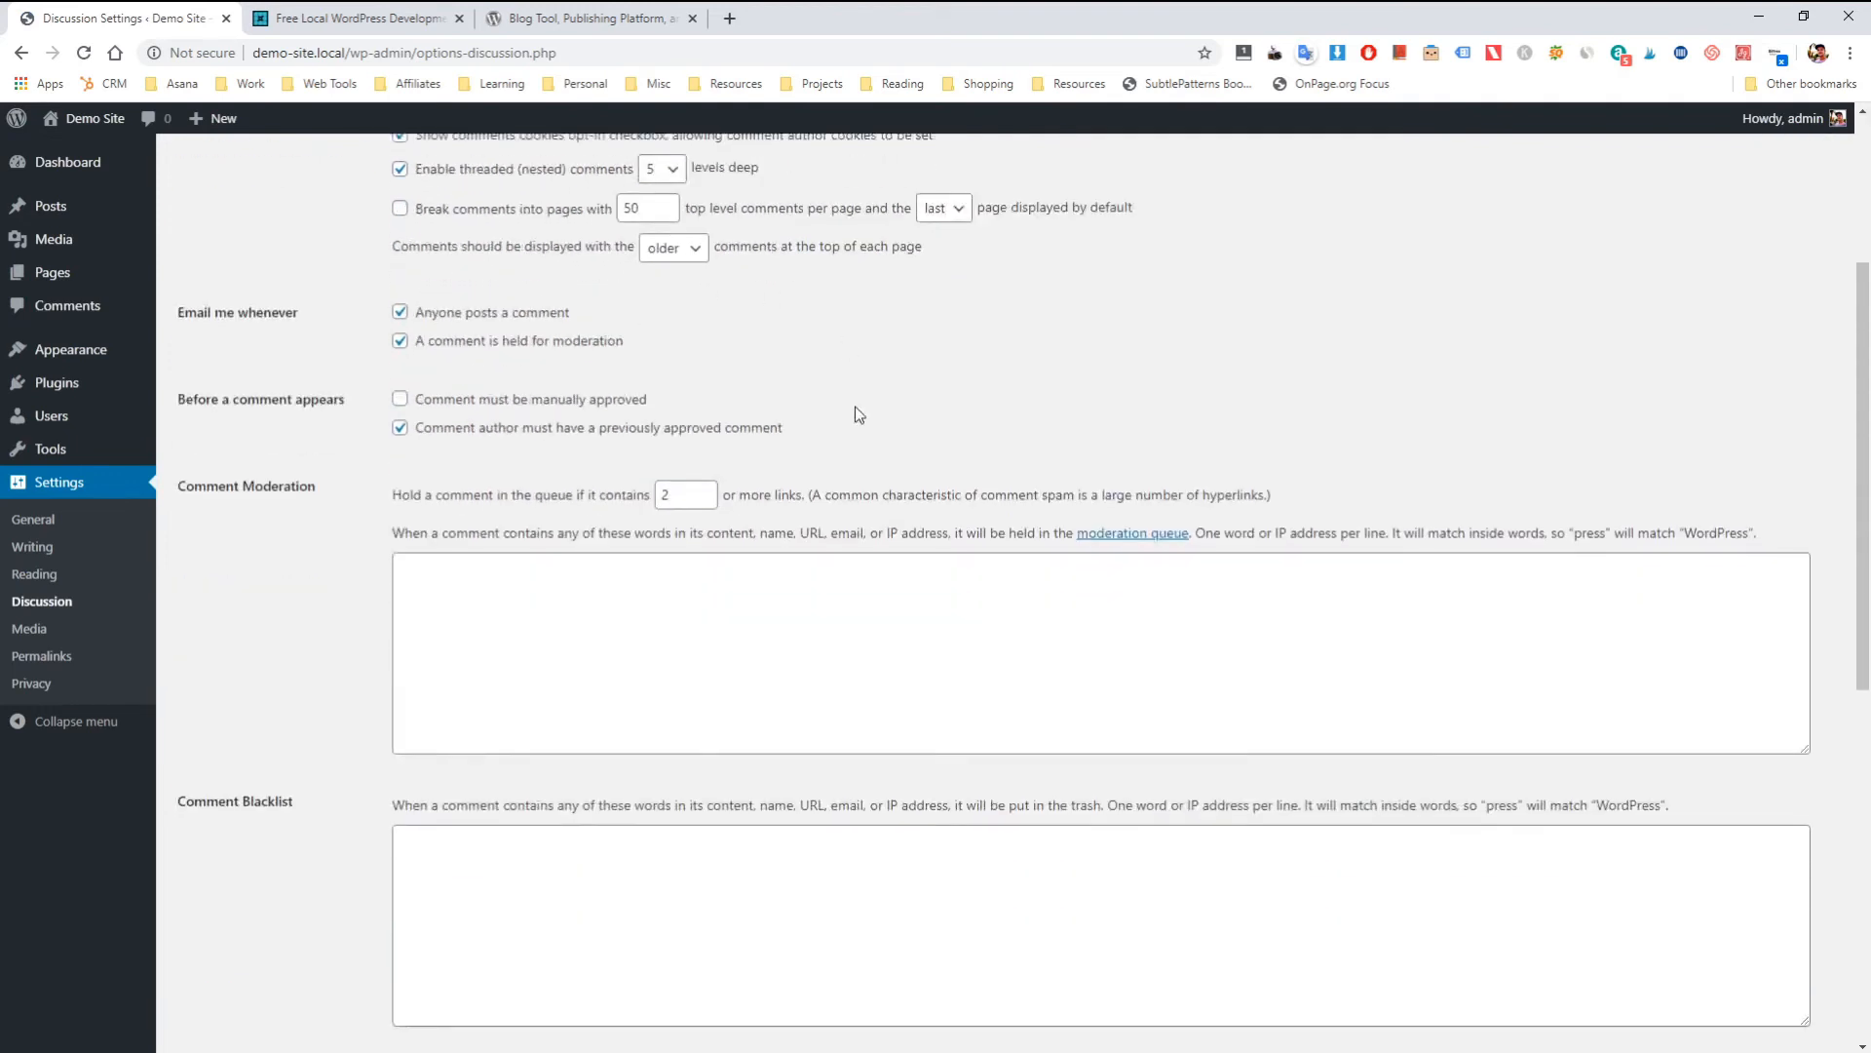
scroll(585, 458, down, 2)
scroll(703, 557, up, 12)
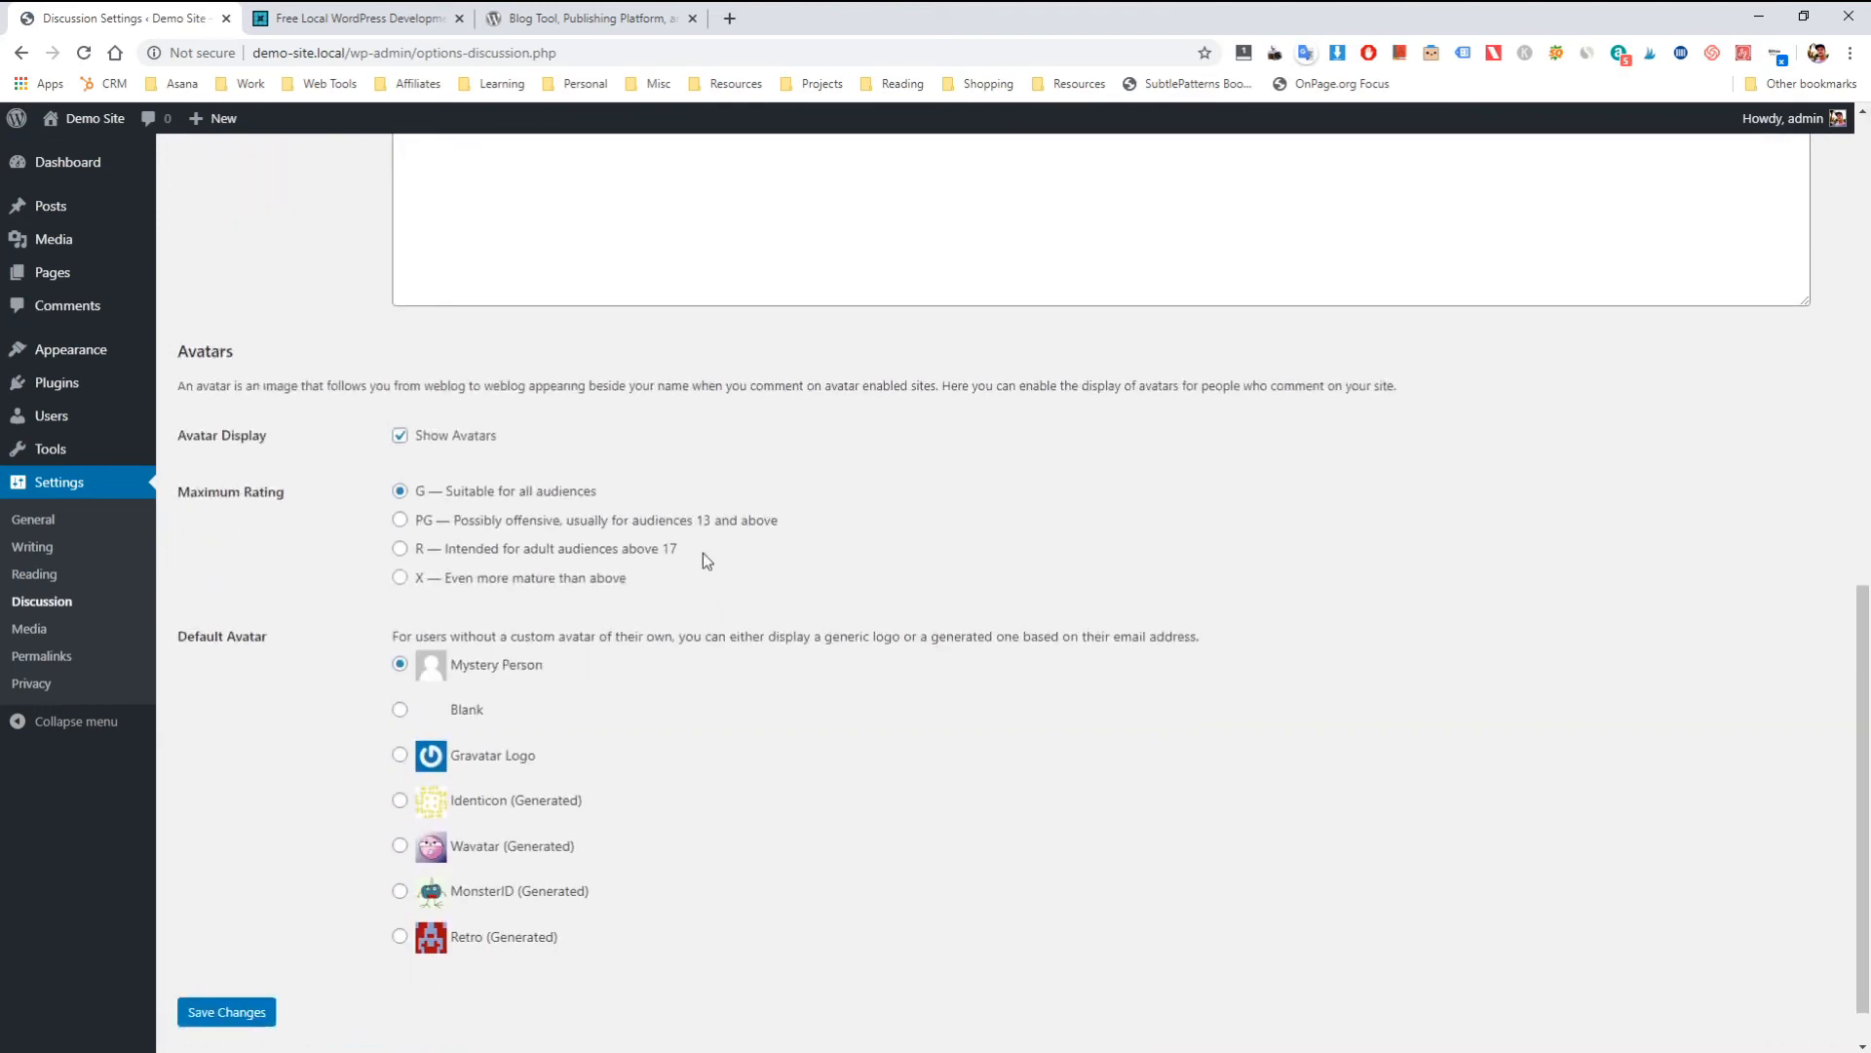
click(47, 634)
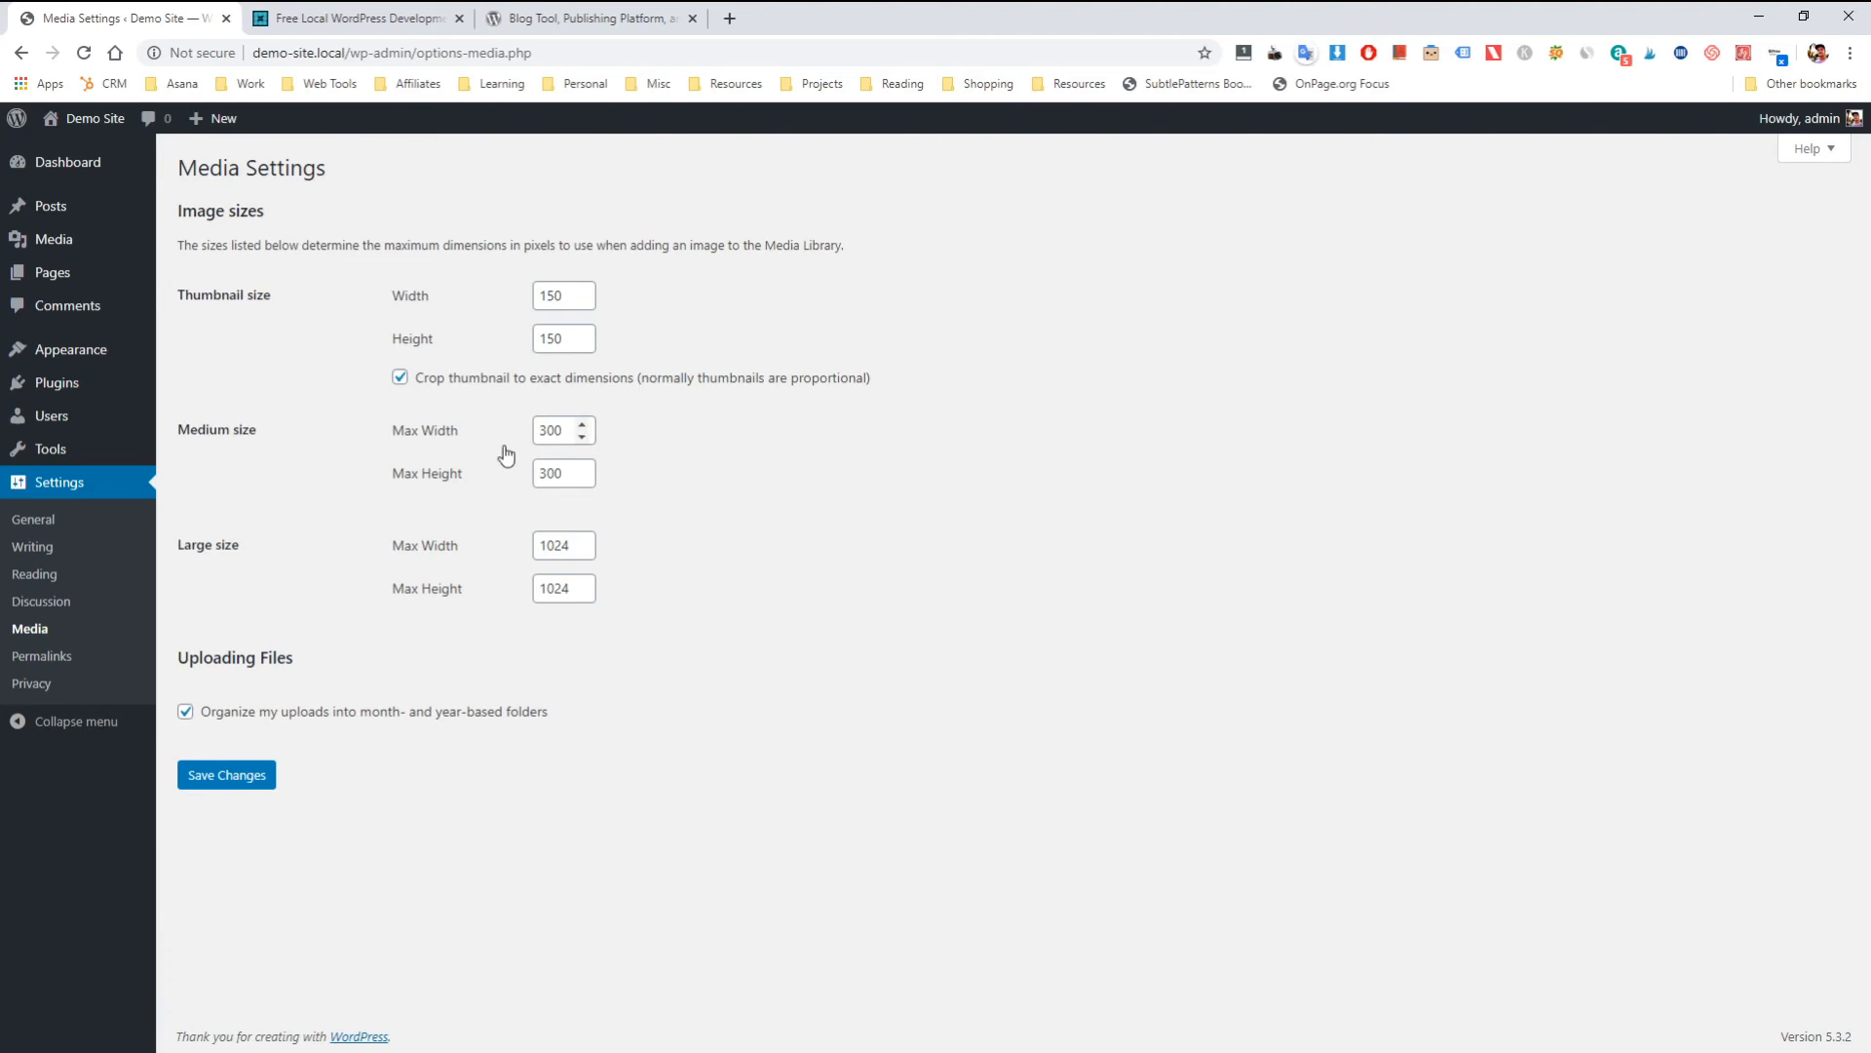
Step: Review the Permalink settings, comparing the Plain, Post name and Custom Structure URL formats
click(58, 657)
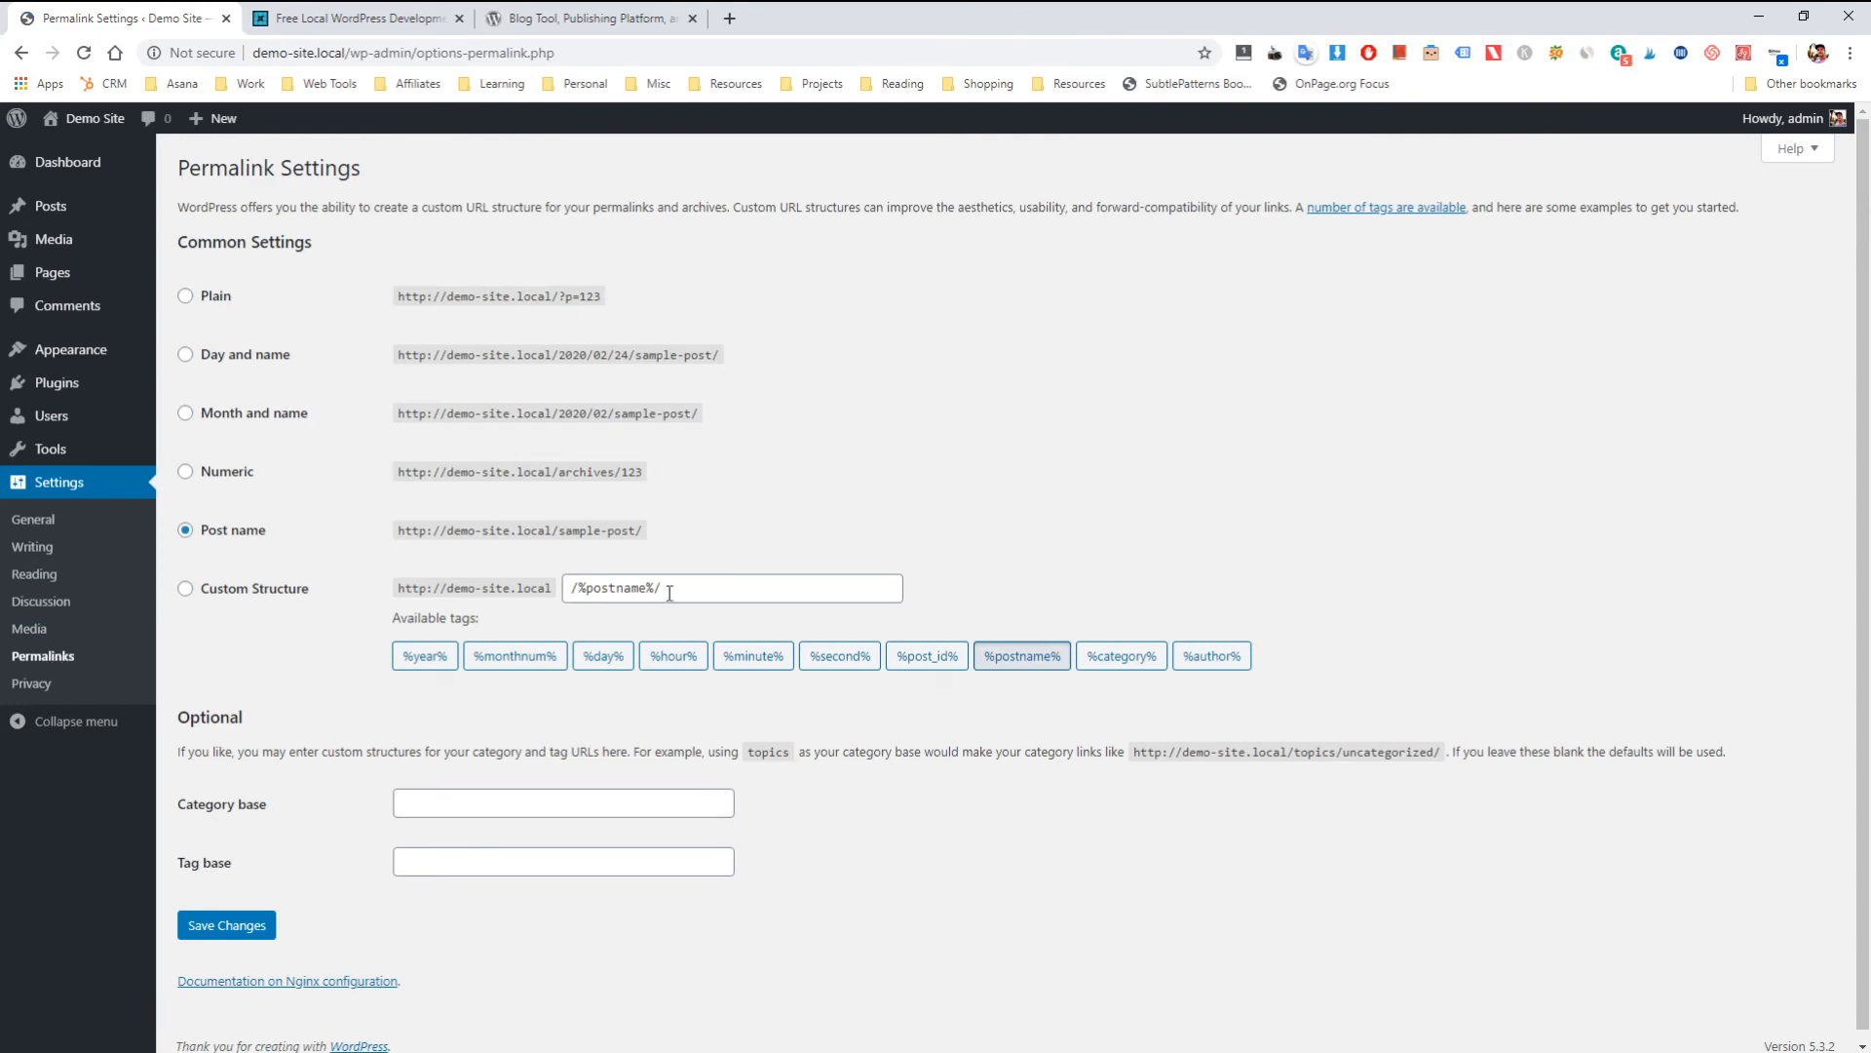
scroll(420, 505, down, 1)
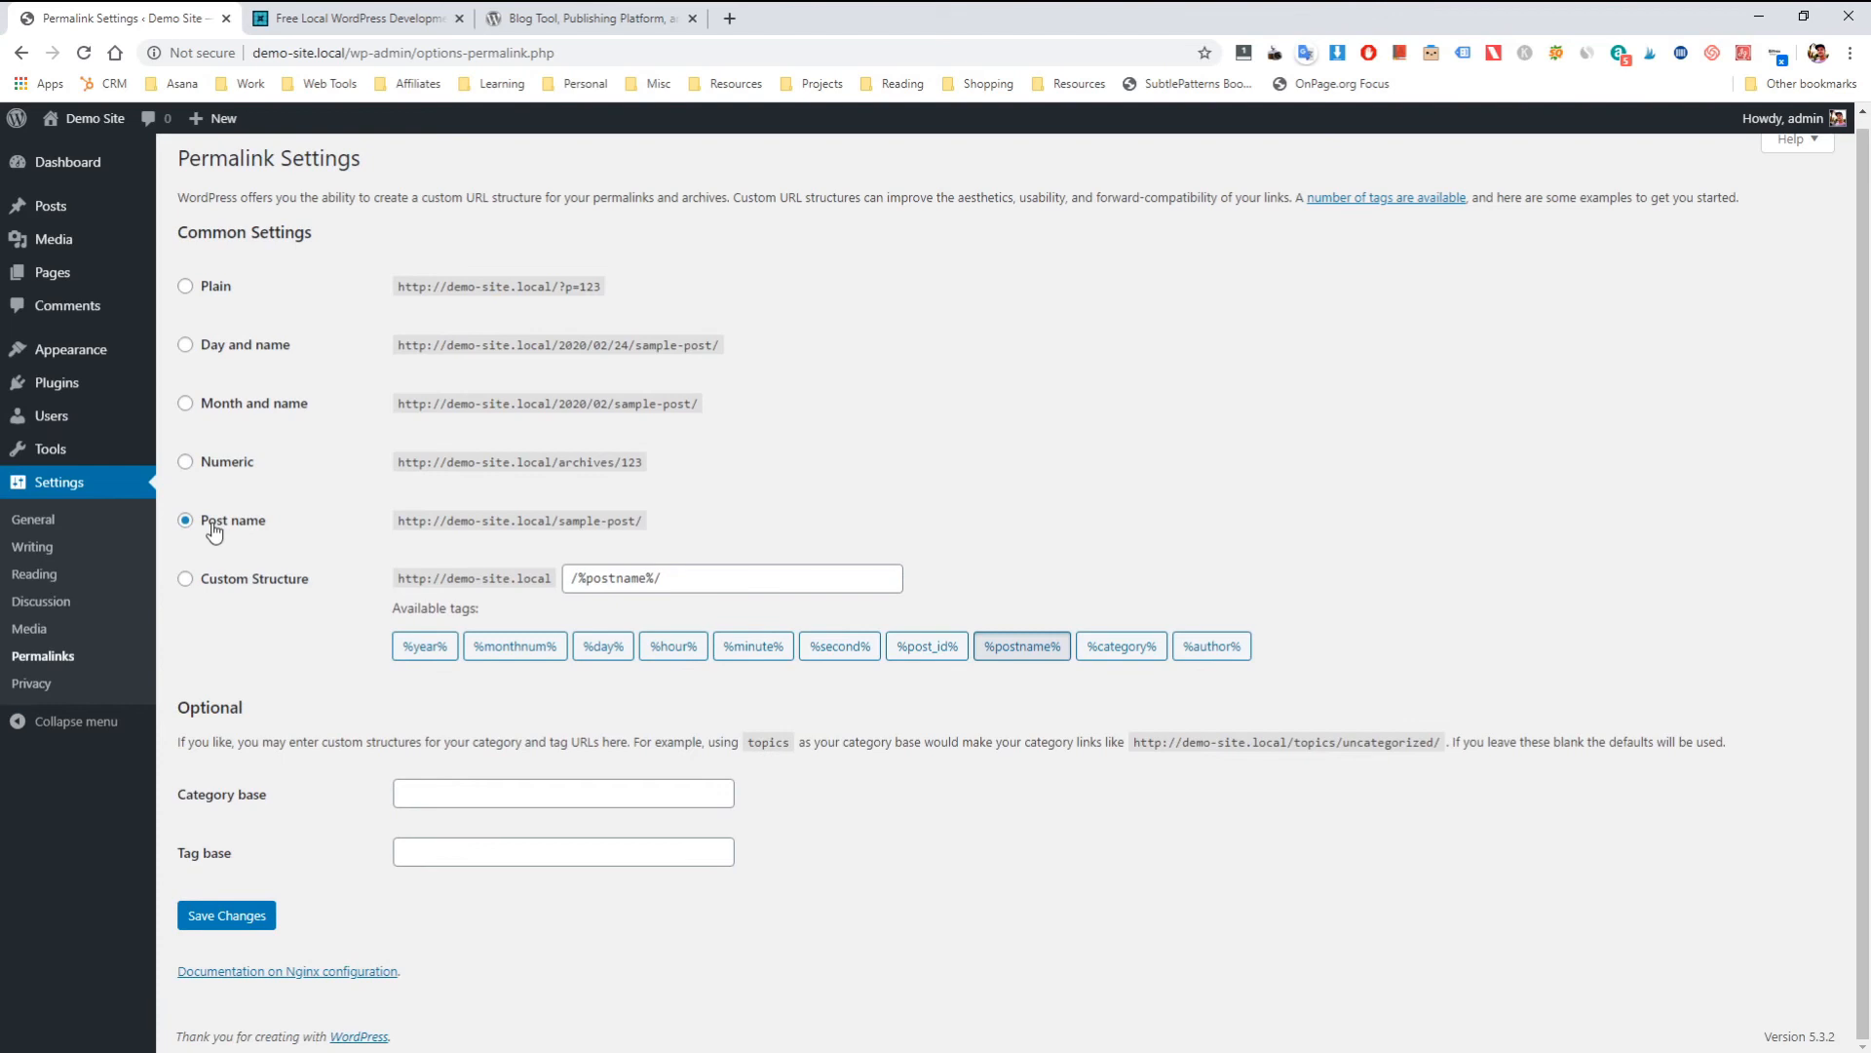
drag(673, 578, 530, 580)
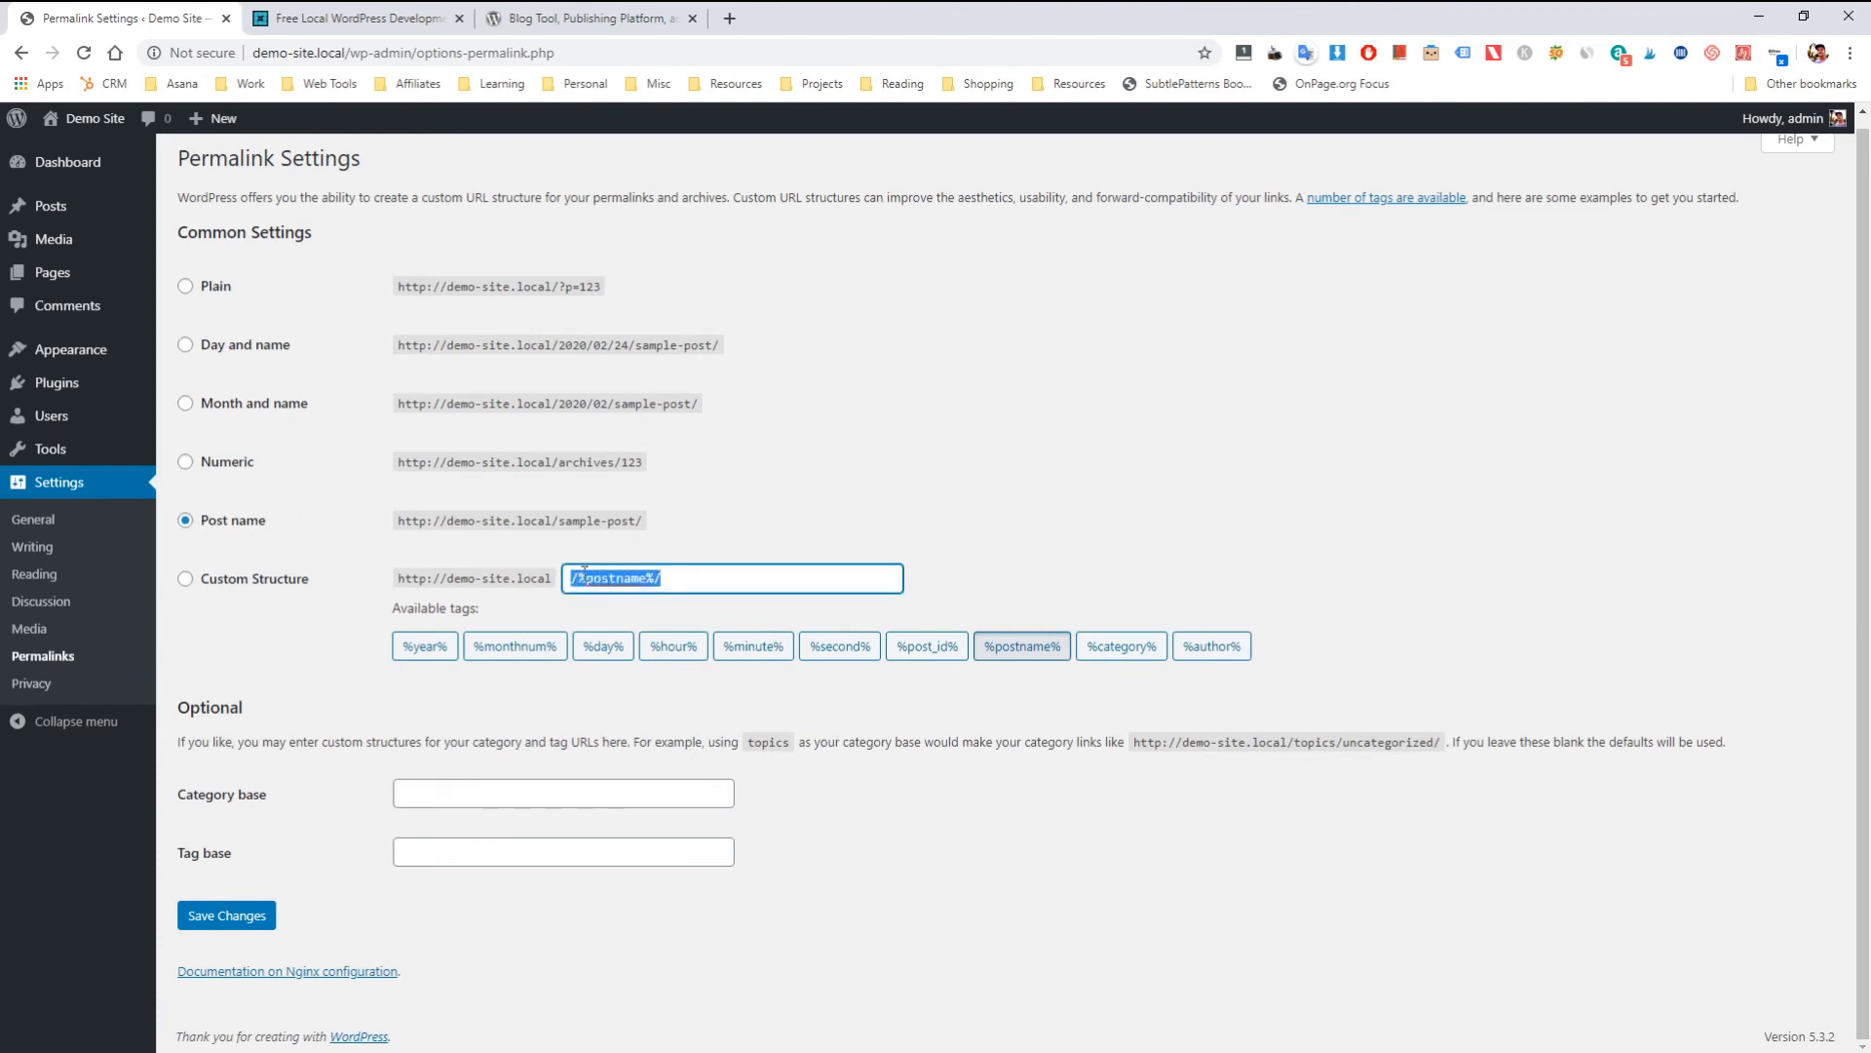
click(759, 544)
drag(645, 276, 379, 301)
click(506, 307)
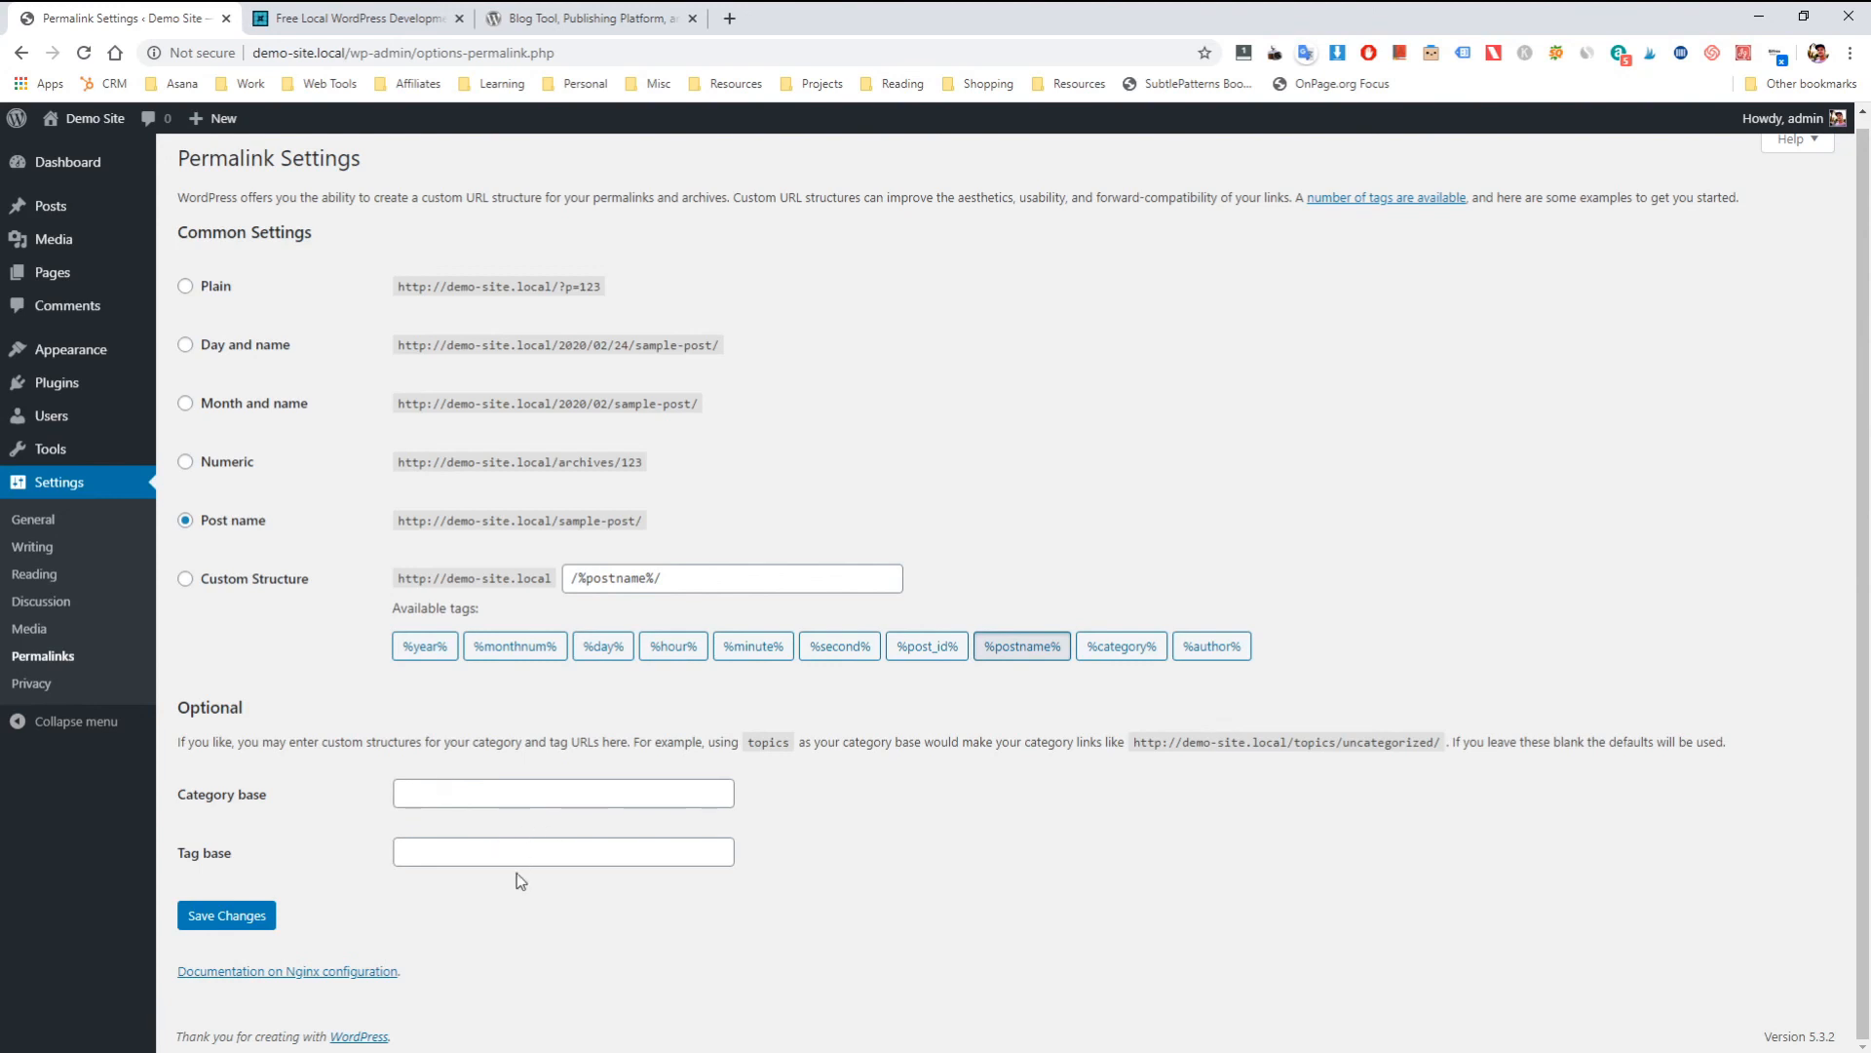
Step: Open the Privacy settings and check which pages can be chosen as the Privacy Policy page
click(85, 686)
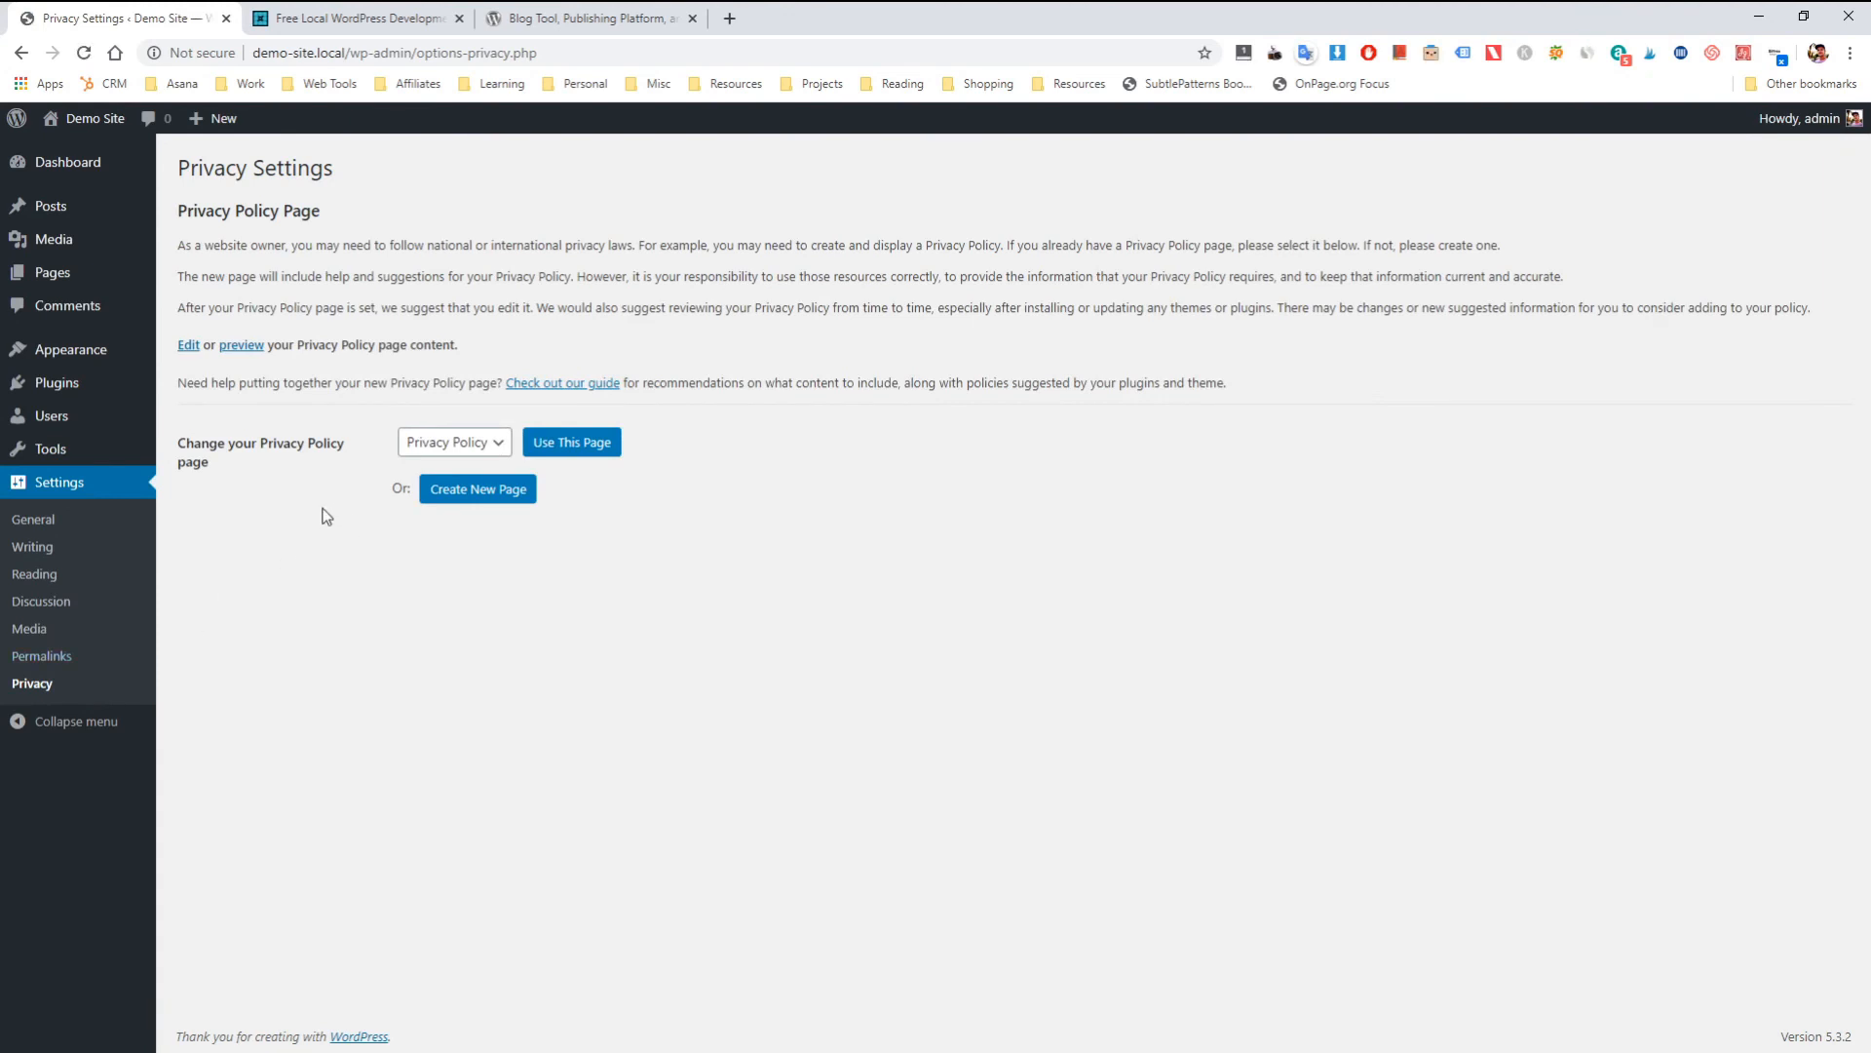
click(491, 448)
click(552, 562)
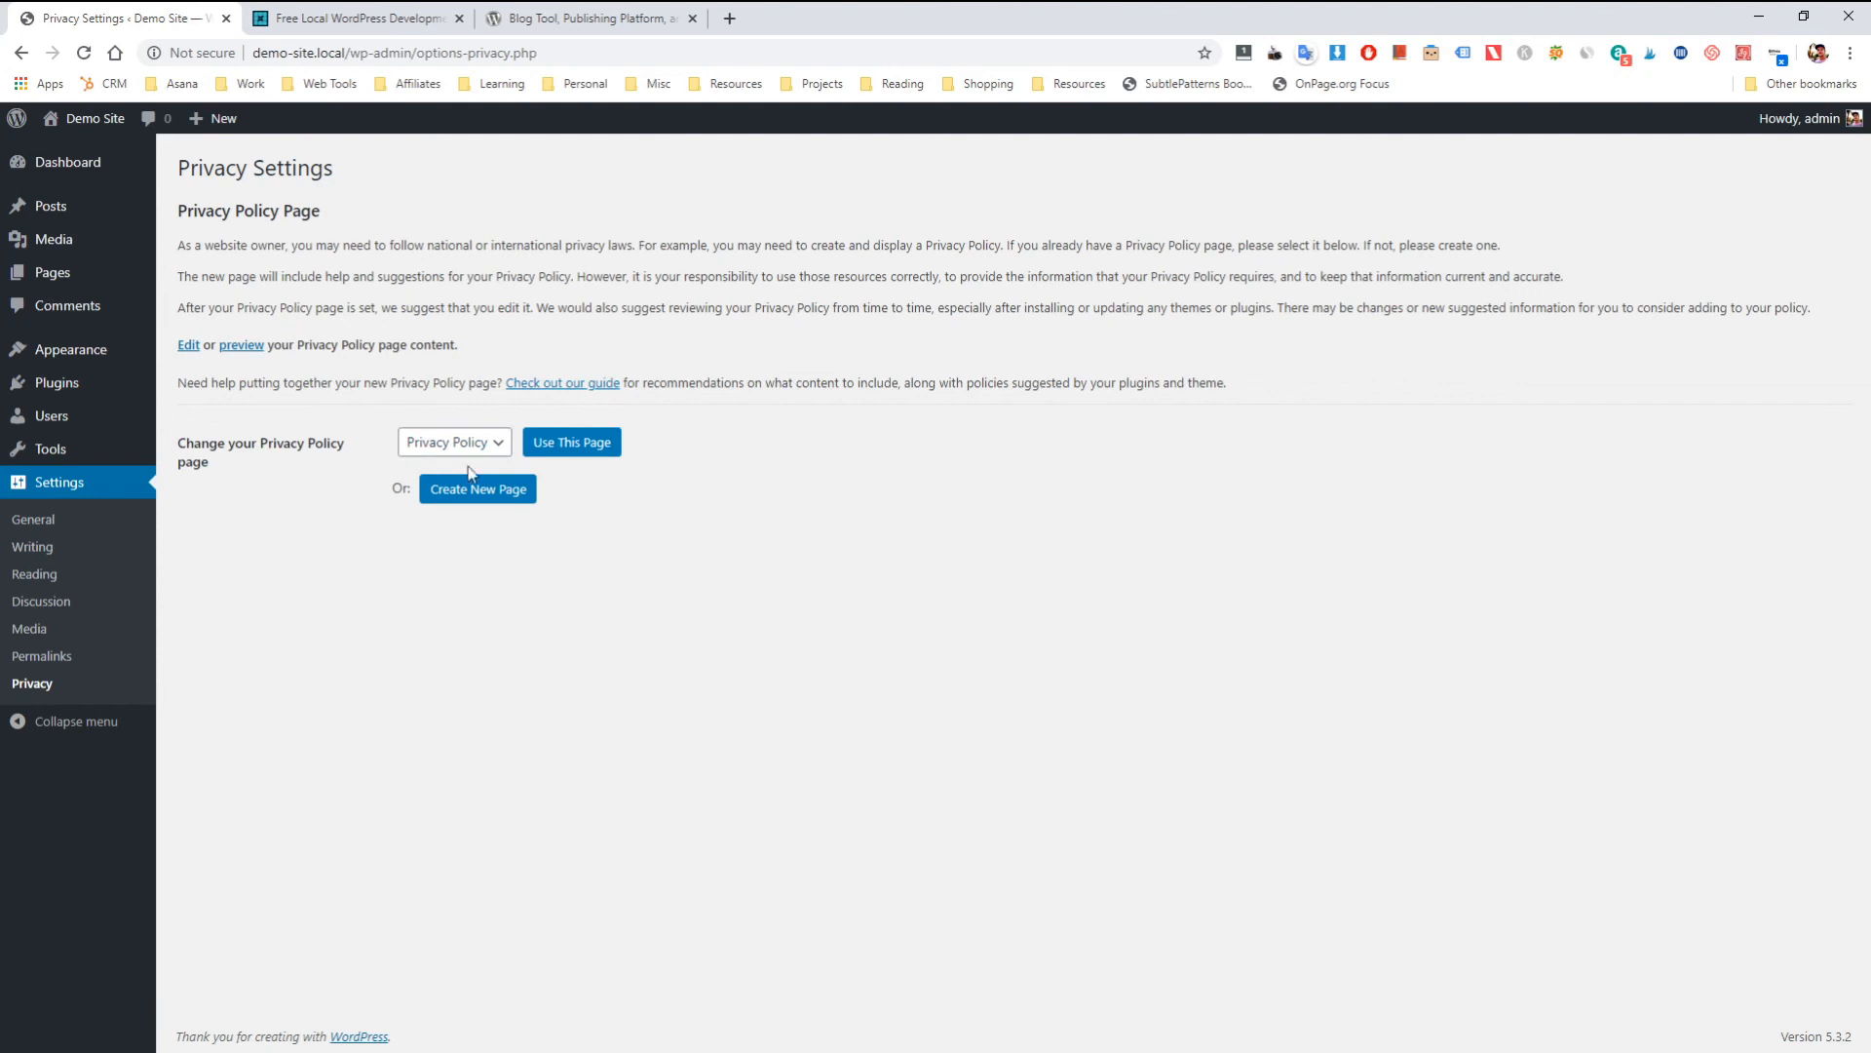